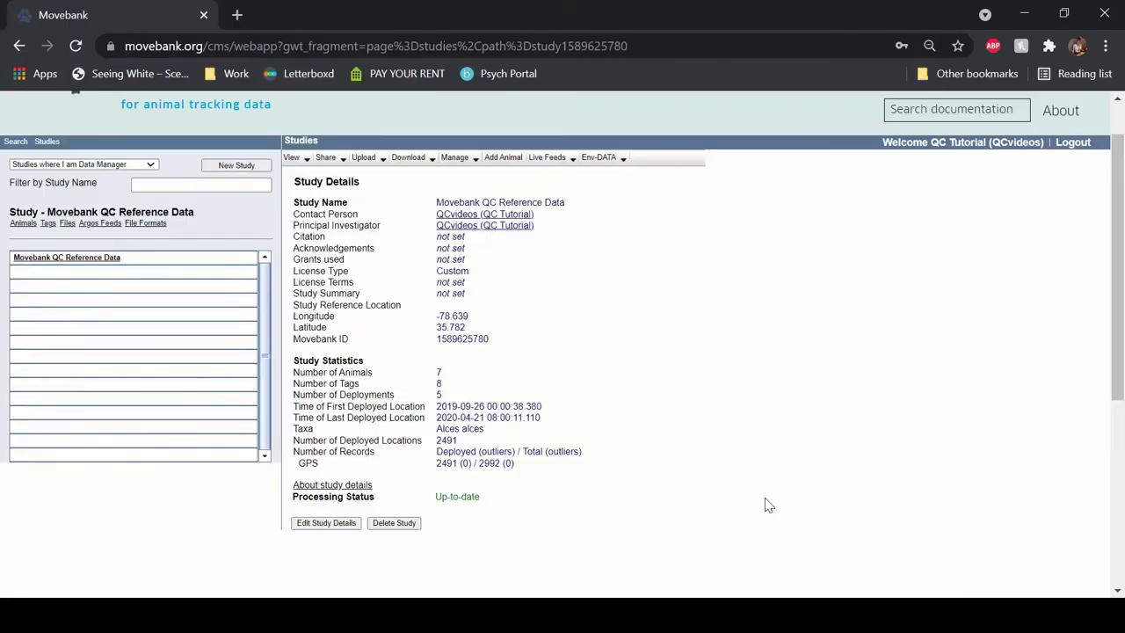
- Download the study's reference data as a CSV, including the attributes currently in the study
left_click(409, 158)
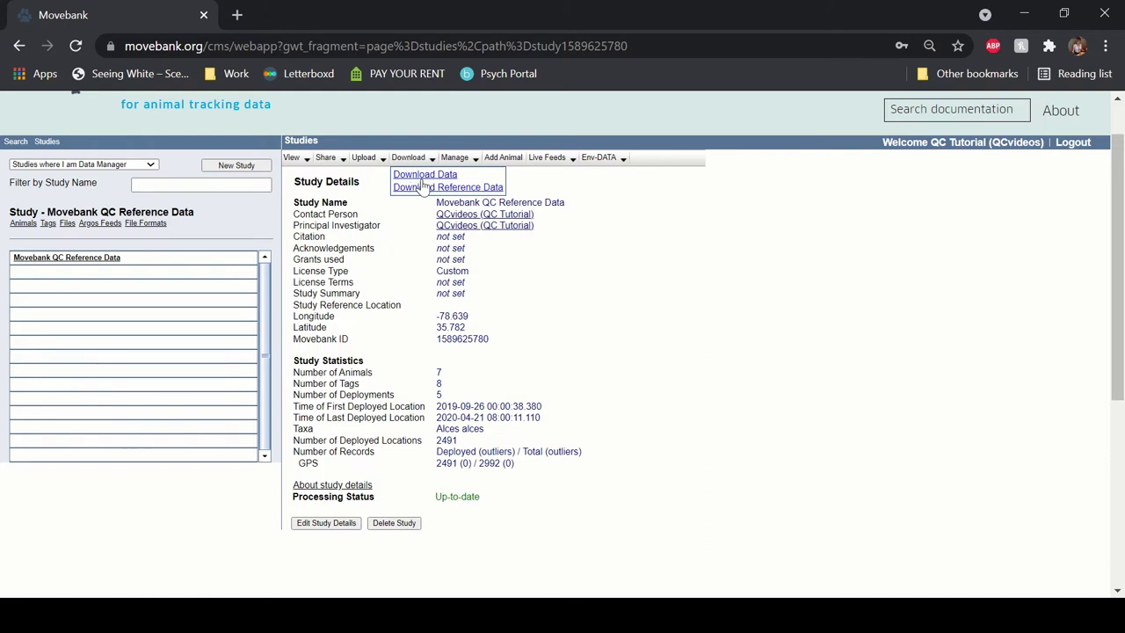
left_click(426, 188)
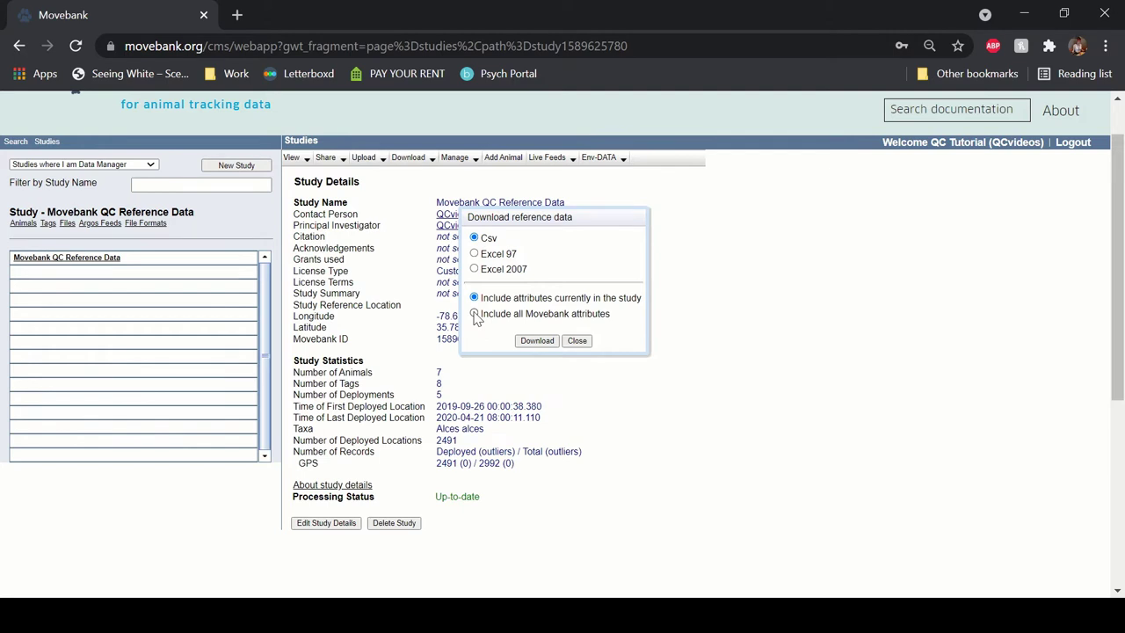
left_click(537, 342)
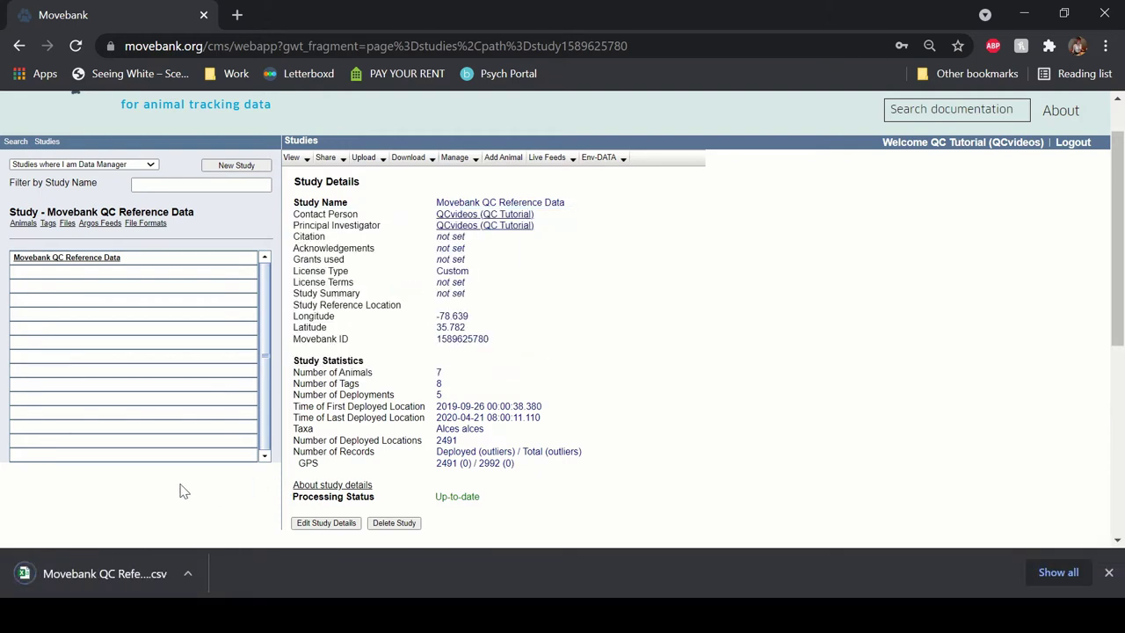
- Open the downloaded reference-data CSV in Excel and review rows 5, 8, 11 and 7–11
left_click(69, 573)
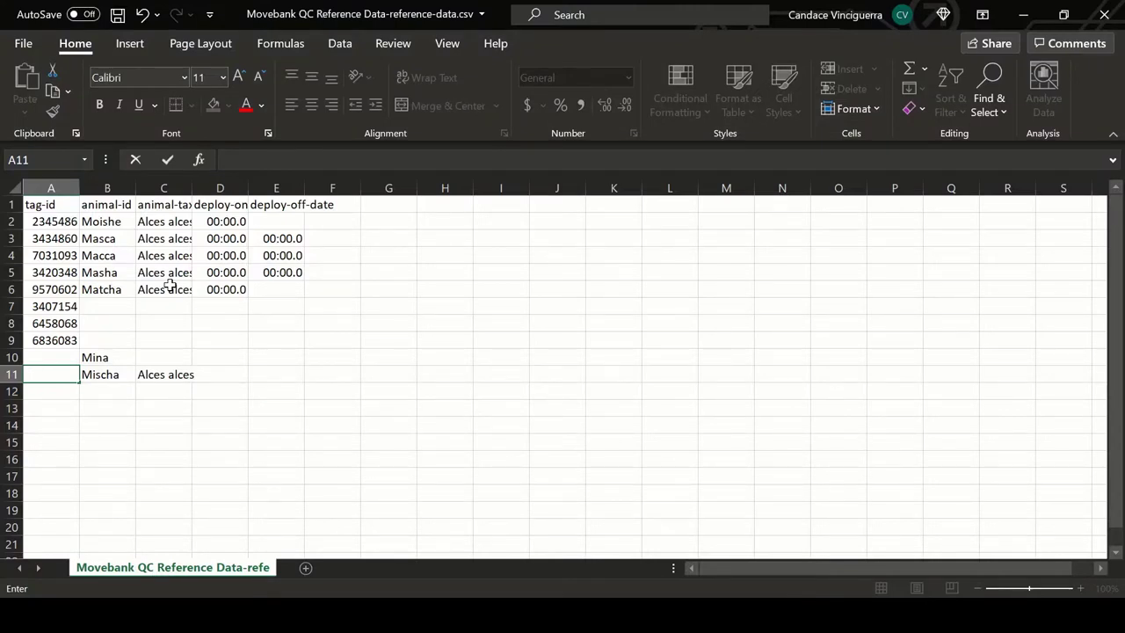
left_click(7, 272)
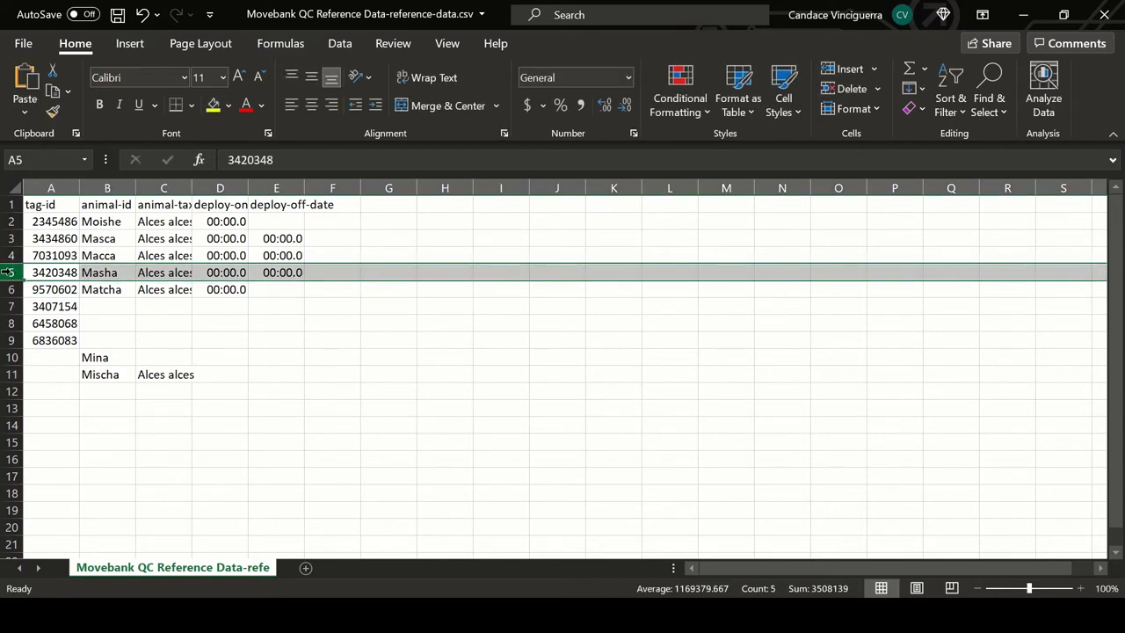
left_click(9, 324)
left_click(12, 374)
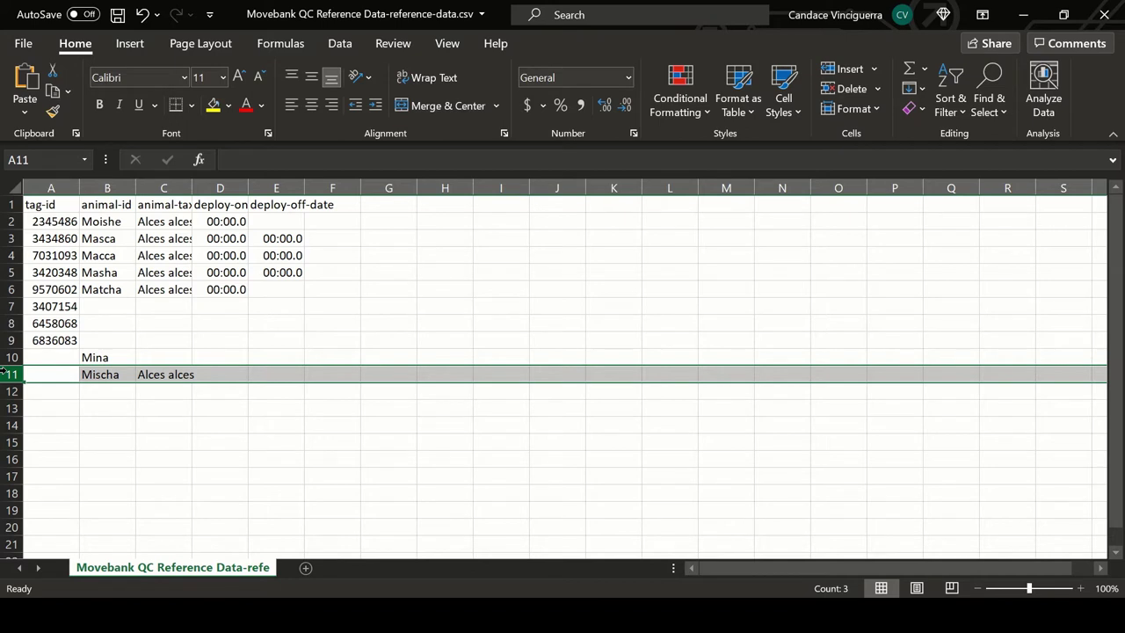
left_click(11, 308)
left_click_drag(10, 310, 11, 374)
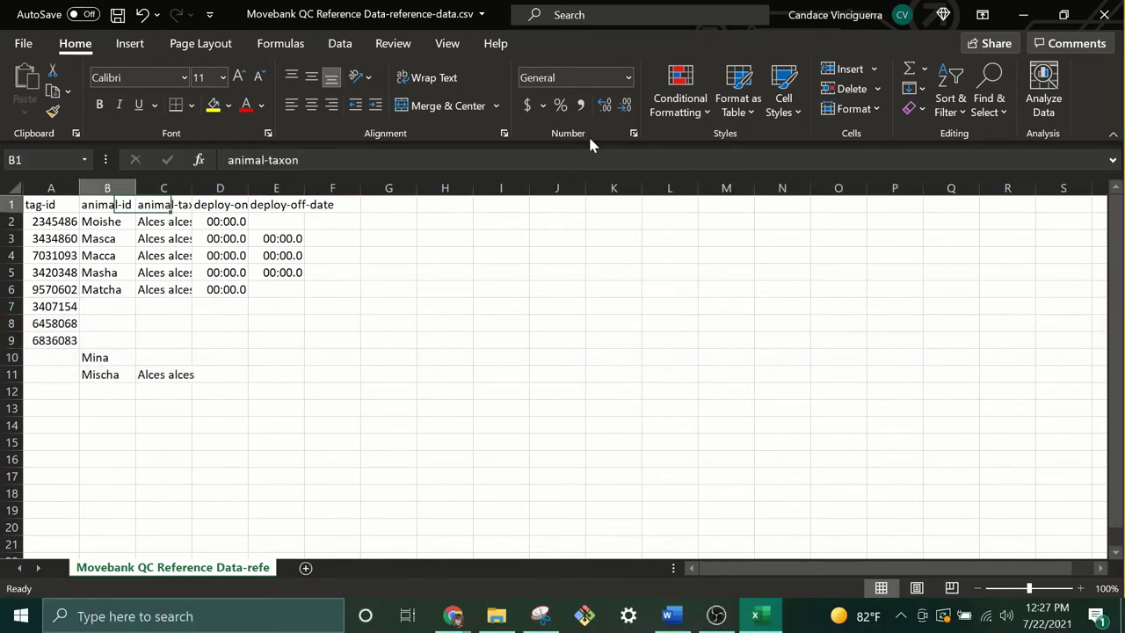
key("Left")
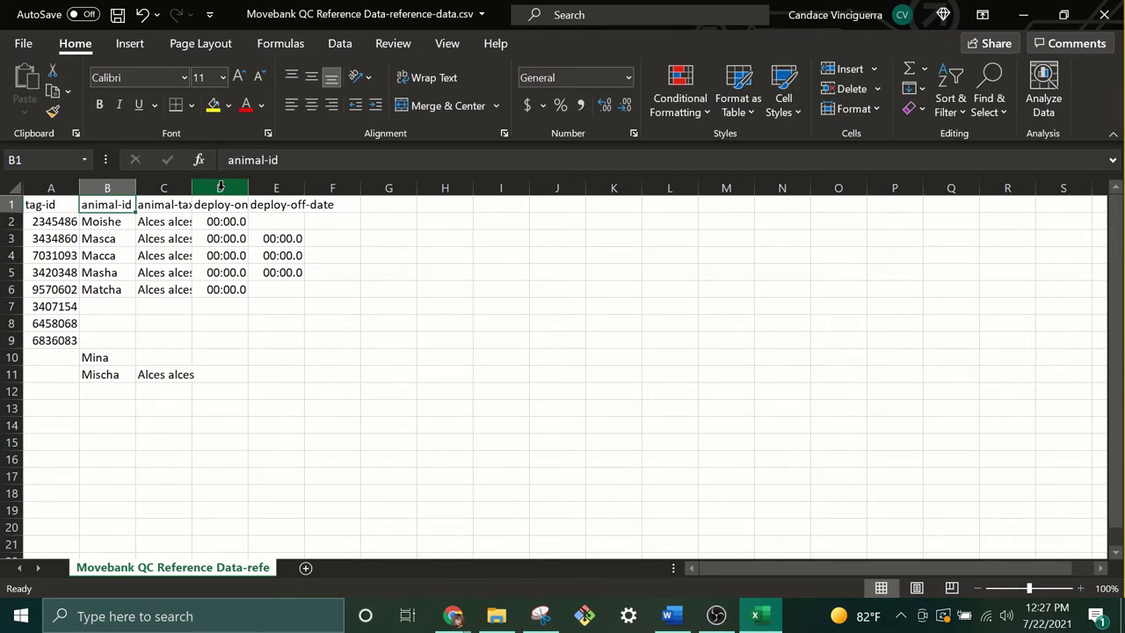
- Give the deploy-on-date and deploy-off-date columns D:E the custom format yyyy-mm-dd hh:mm:ss.000
left_click_drag(219, 186, 274, 184)
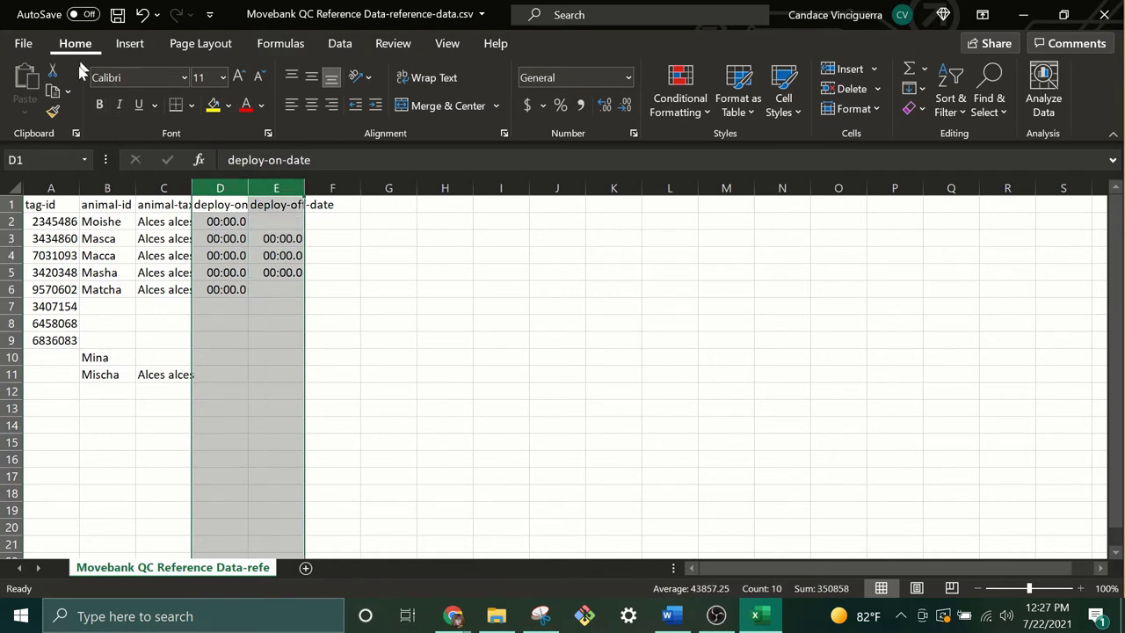
left_click(627, 78)
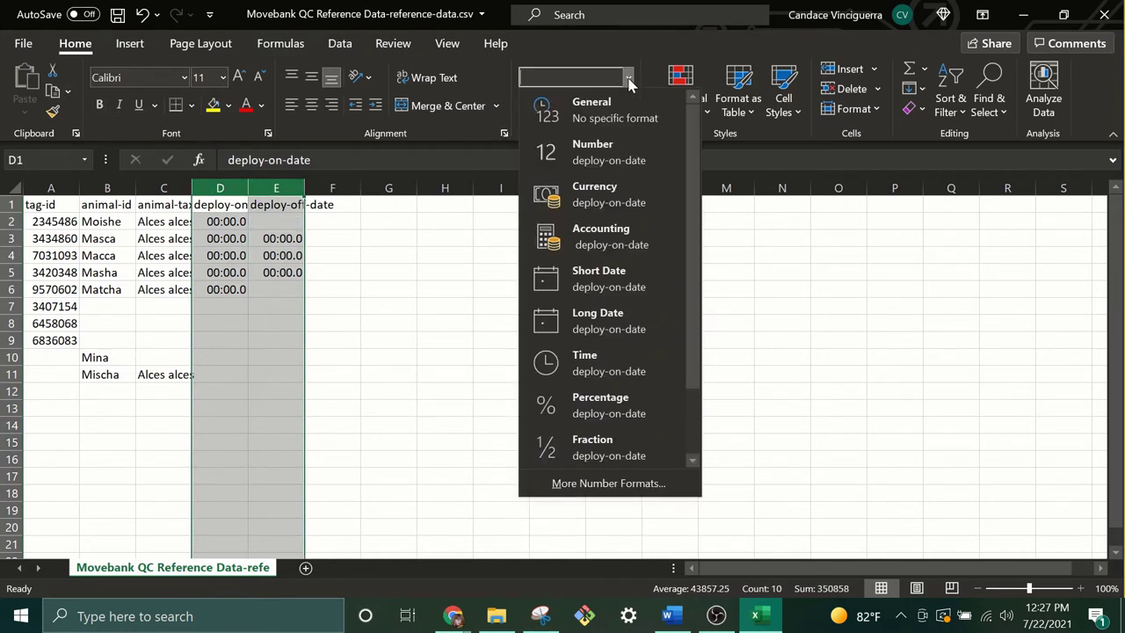
left_click(572, 483)
left_click(37, 220)
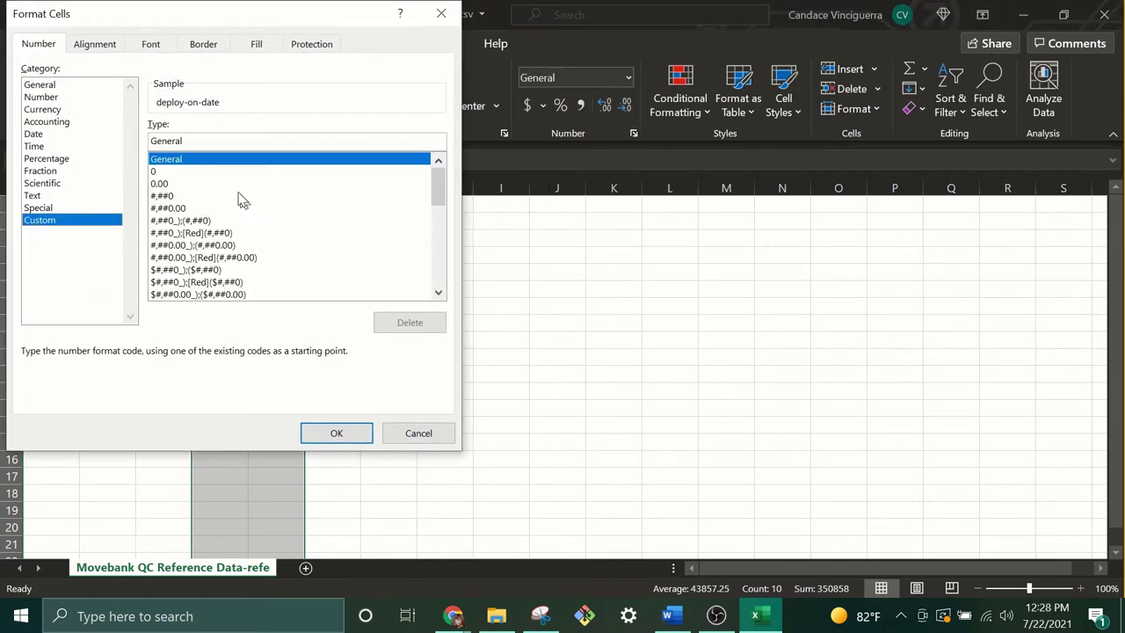
left_click(205, 141)
key("BackSpace")
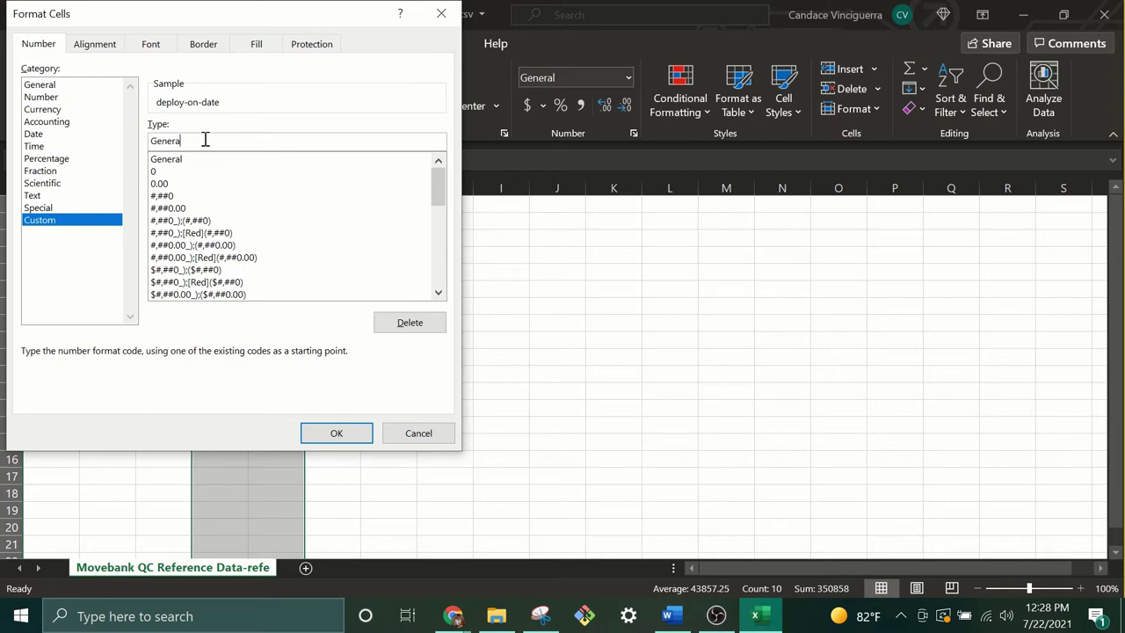
key("BackSpace")
key("BackSpace")
key("BackSpace")
key("BackSpace")
key("BackSpace")
key("BackSpace")
type("yyyy-mm-dd hh:mm:ss.000")
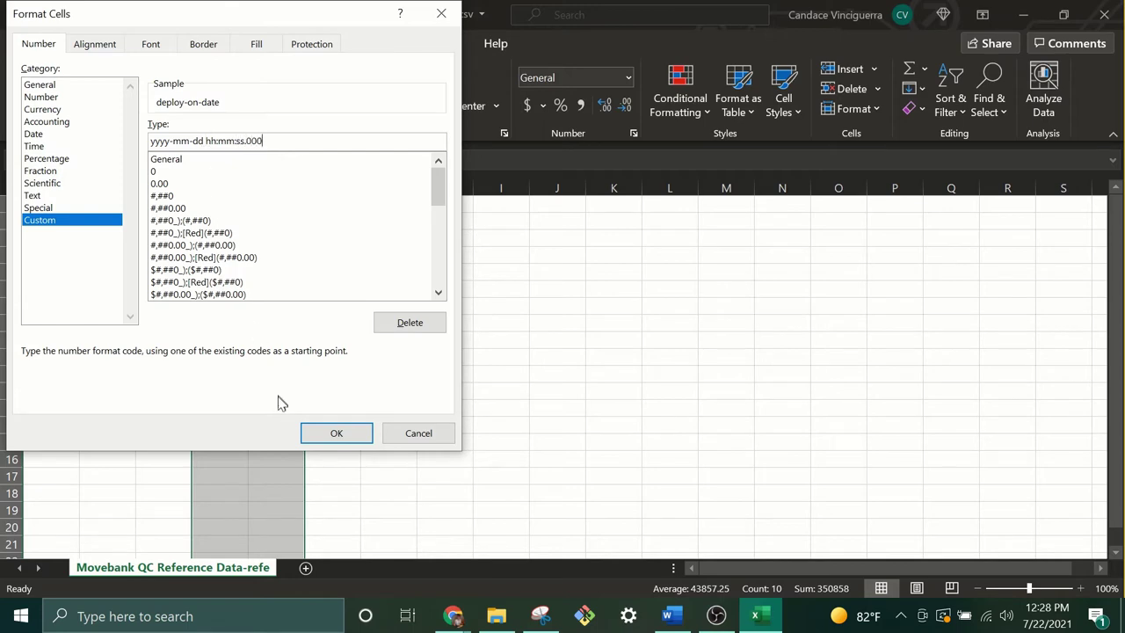
left_click(326, 435)
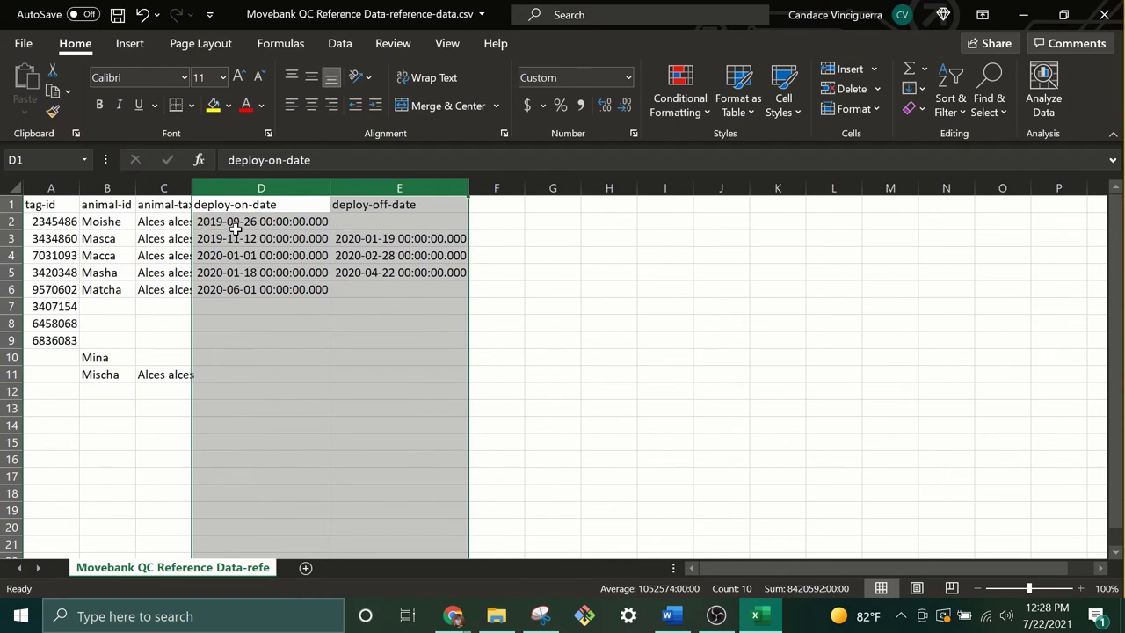
- Move Mina's and Mischa's entries from B10:C11 up into rows 7 and 8
left_click(153, 339)
left_click_drag(94, 355, 150, 375)
key("ctrl+x")
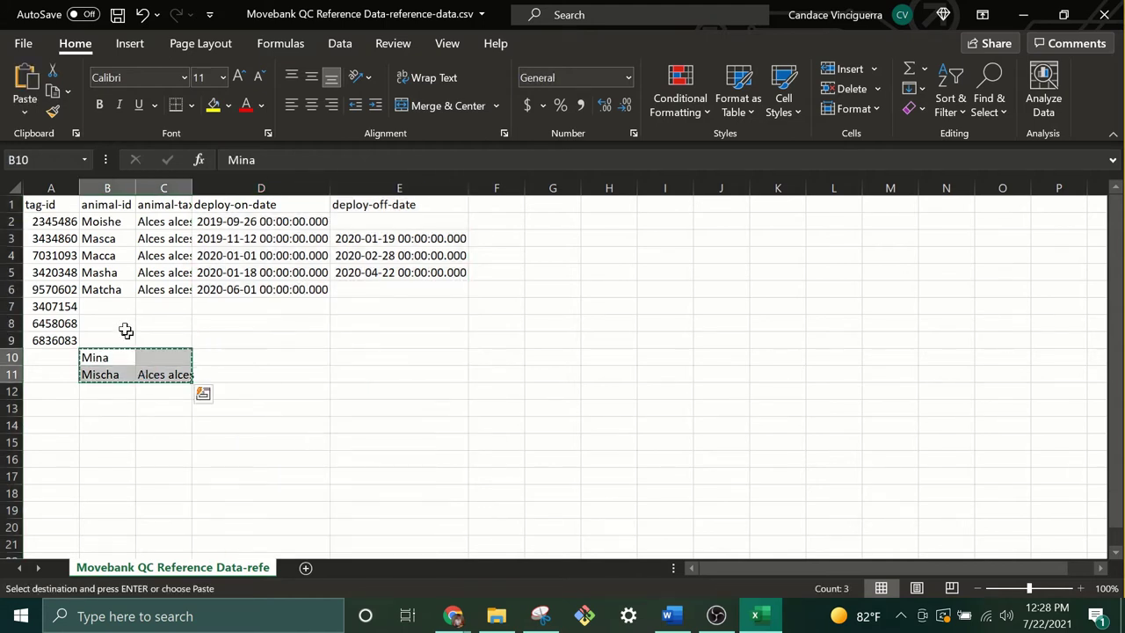
left_click(131, 306)
key("ctrl+v")
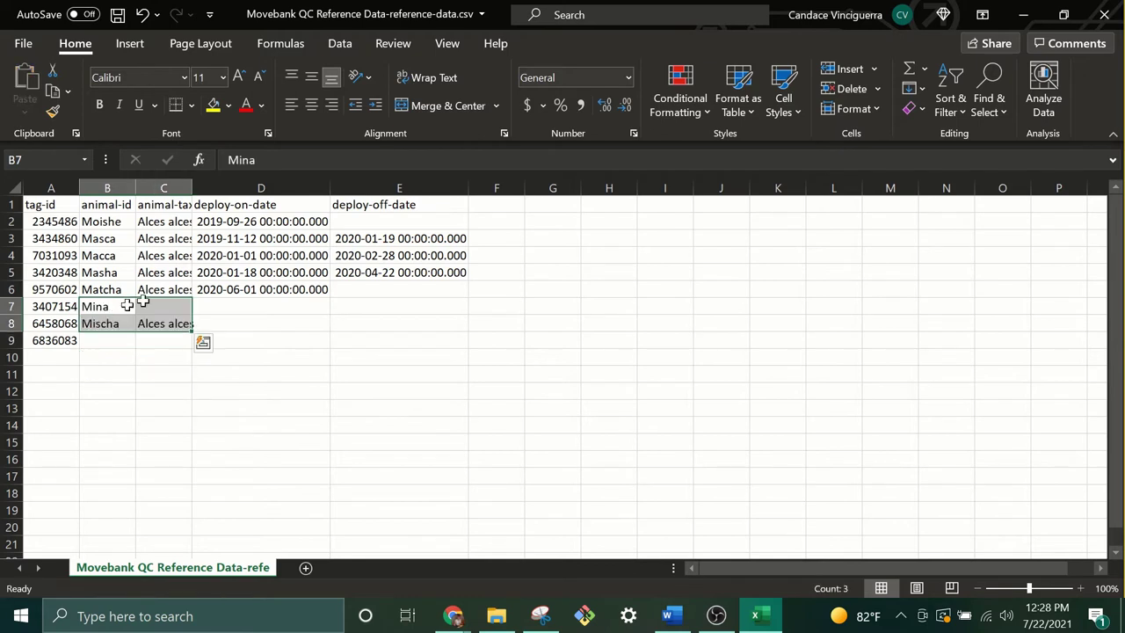
- Correct Matcha's deploy-on date in D6 to 2020-06-02
double_click(226, 290)
key("BackSpace")
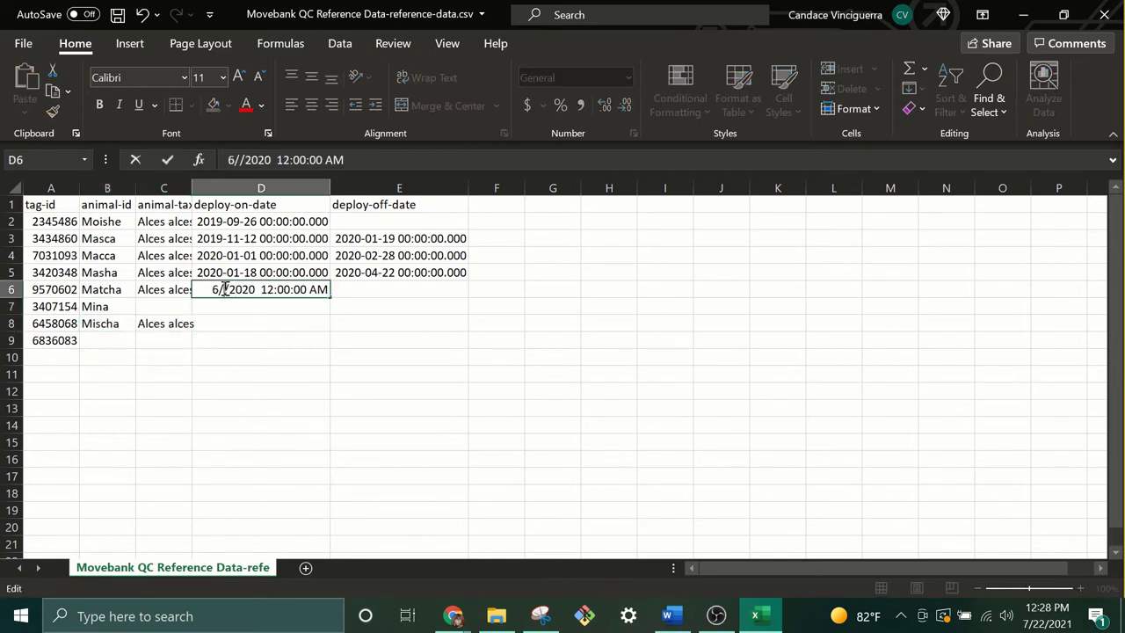
type("2")
key("Return")
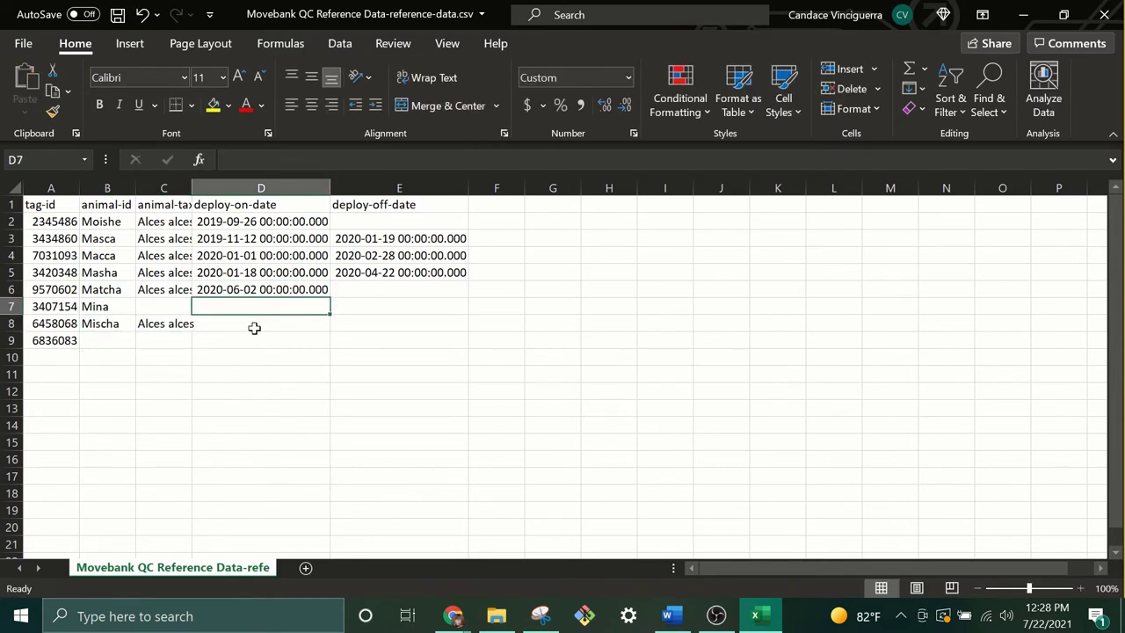
- Add an animal-sex column in F with value F filled down to row 9
left_click(496, 204)
type("animal-sex")
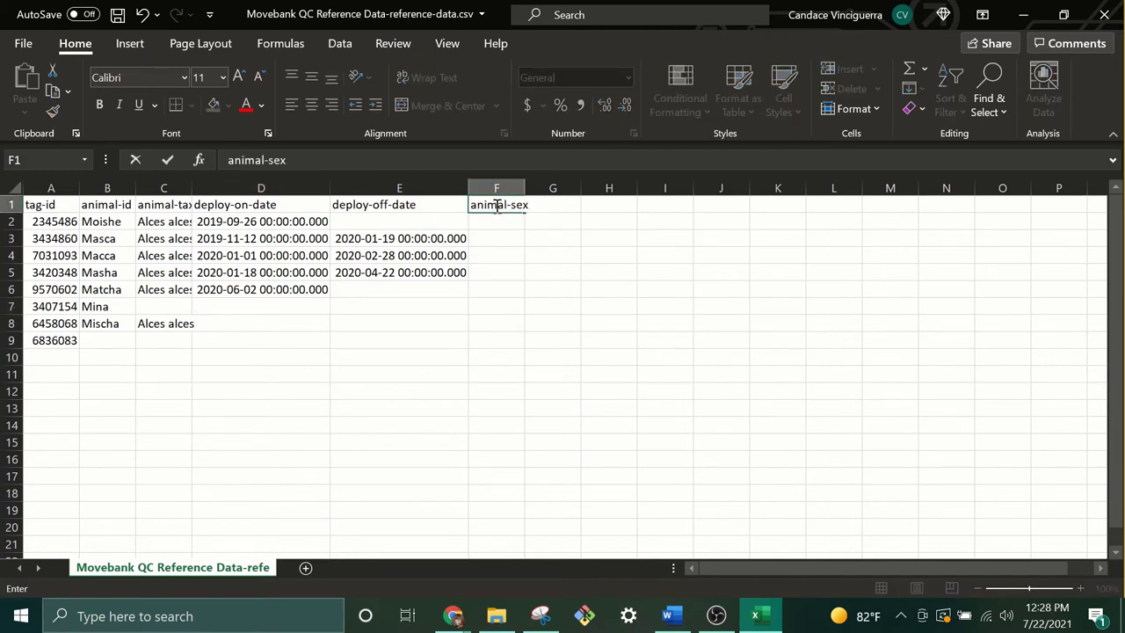
key("Return")
type("F")
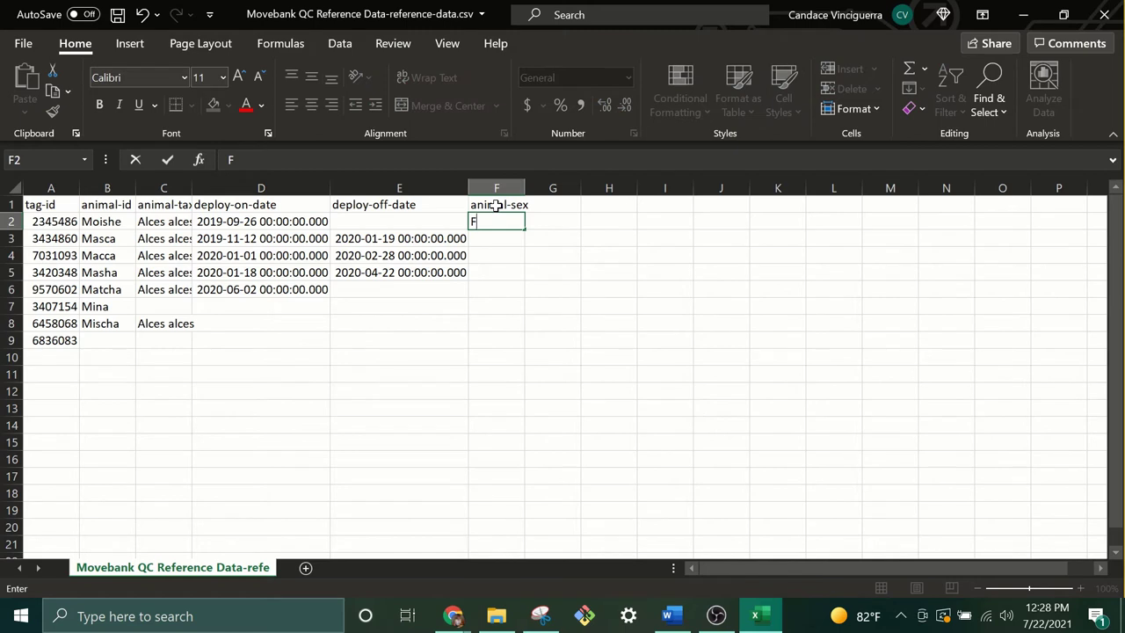
key("Return")
left_click(502, 223)
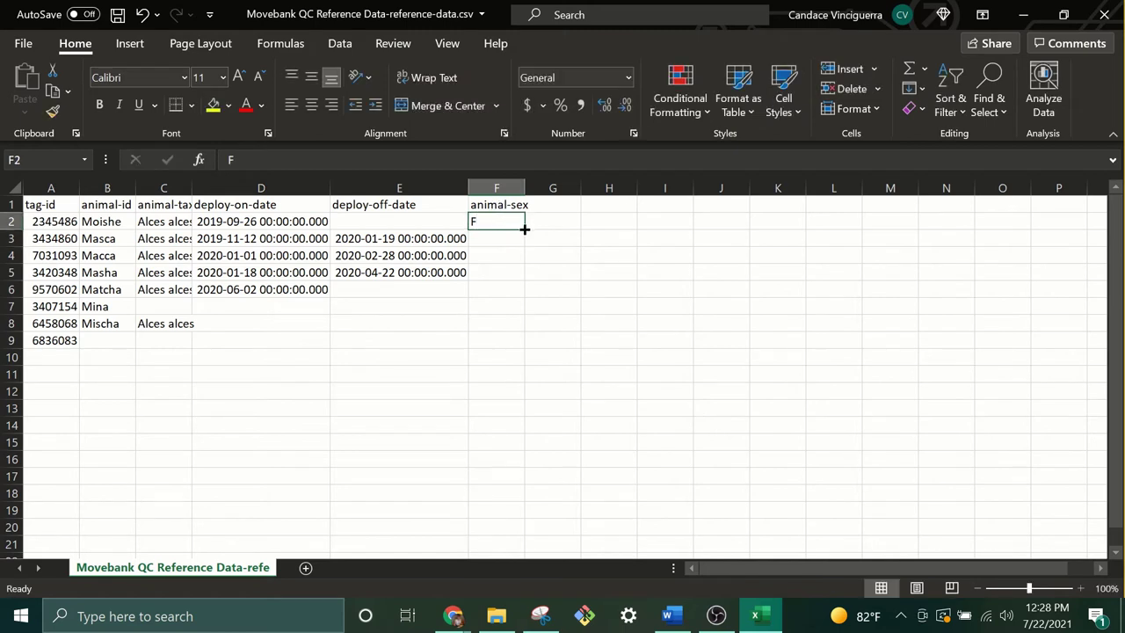
double_click(522, 229)
left_click(158, 340)
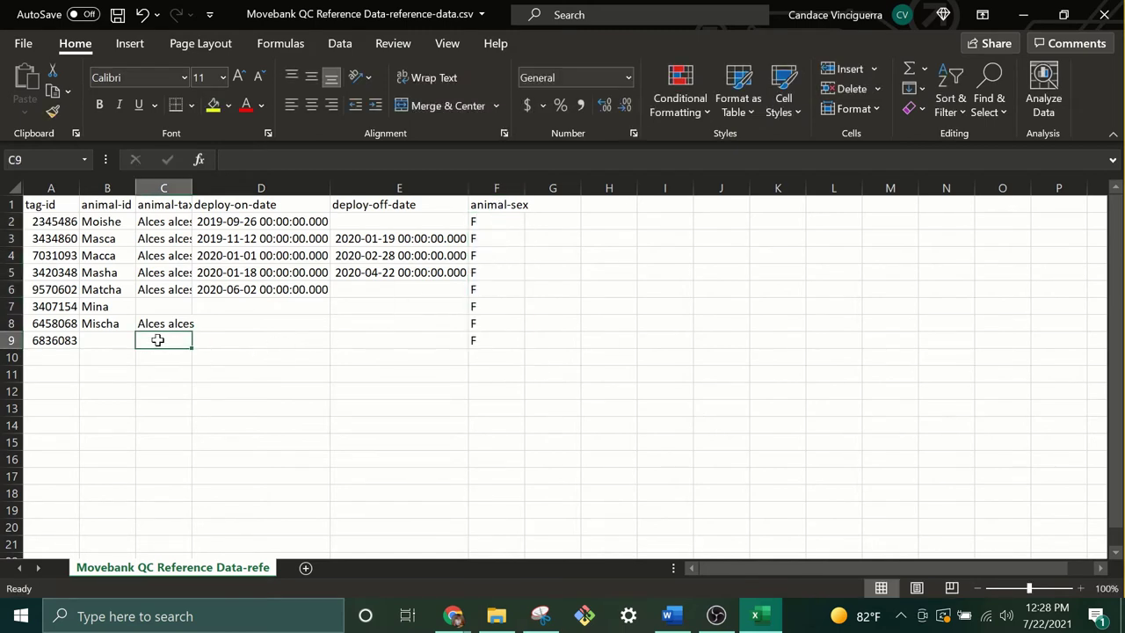
- Fix the animal name in B4 from Macca to Macka
left_click(106, 255)
double_click(105, 256)
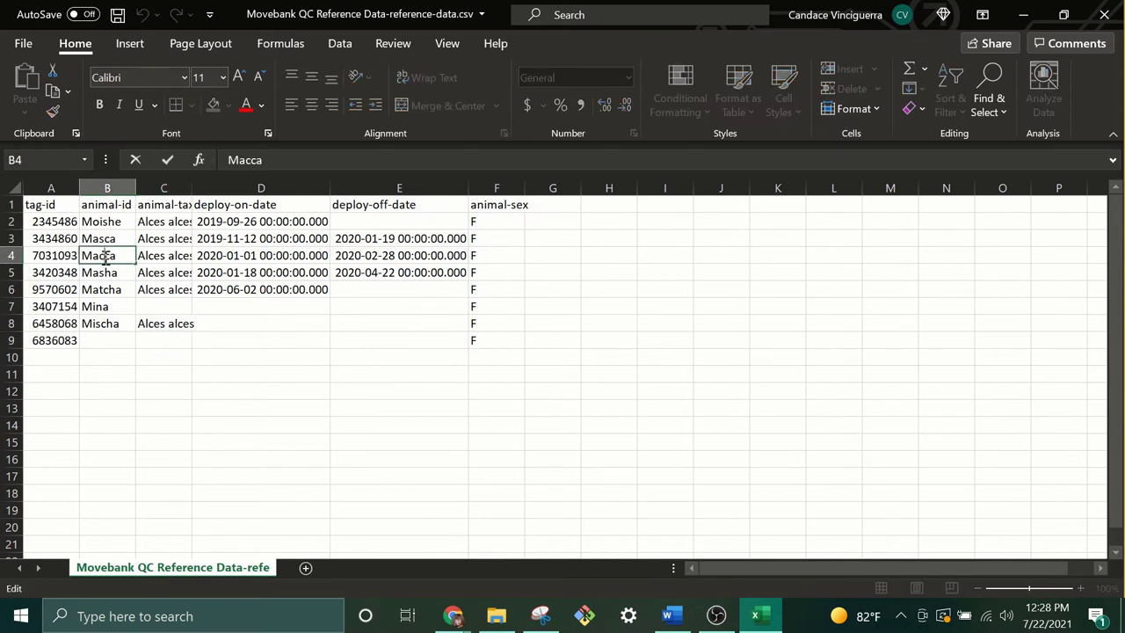
key("BackSpace")
type("k")
key("Return")
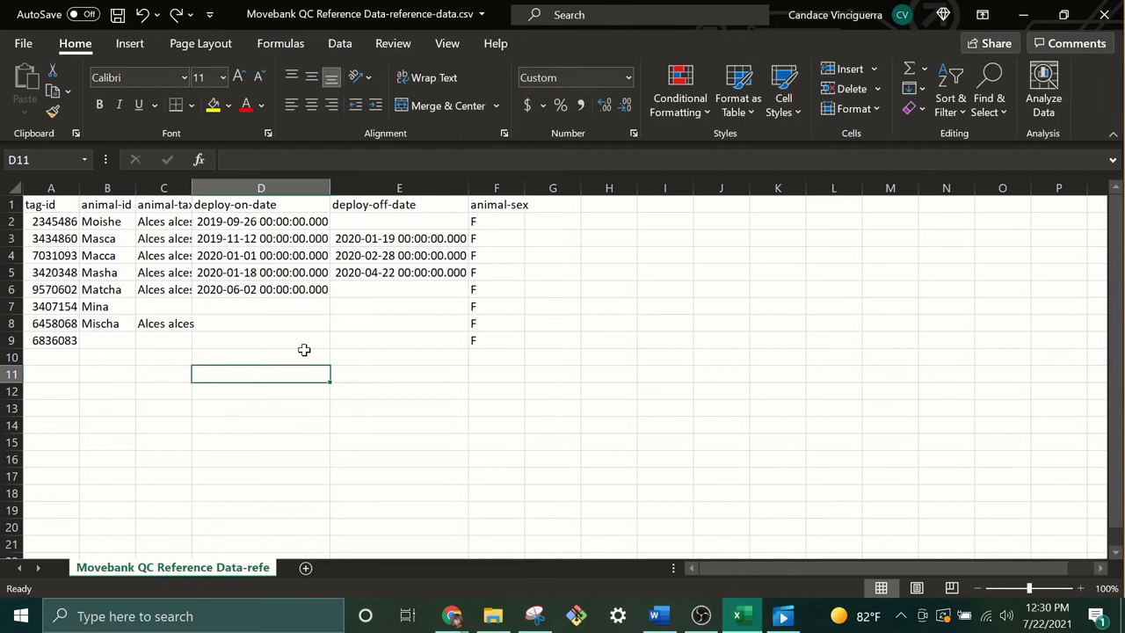
- Enter tag-id 1234567 in A10 and Alces alces as Mina's taxon in C7
left_click(49, 354)
type("1234567")
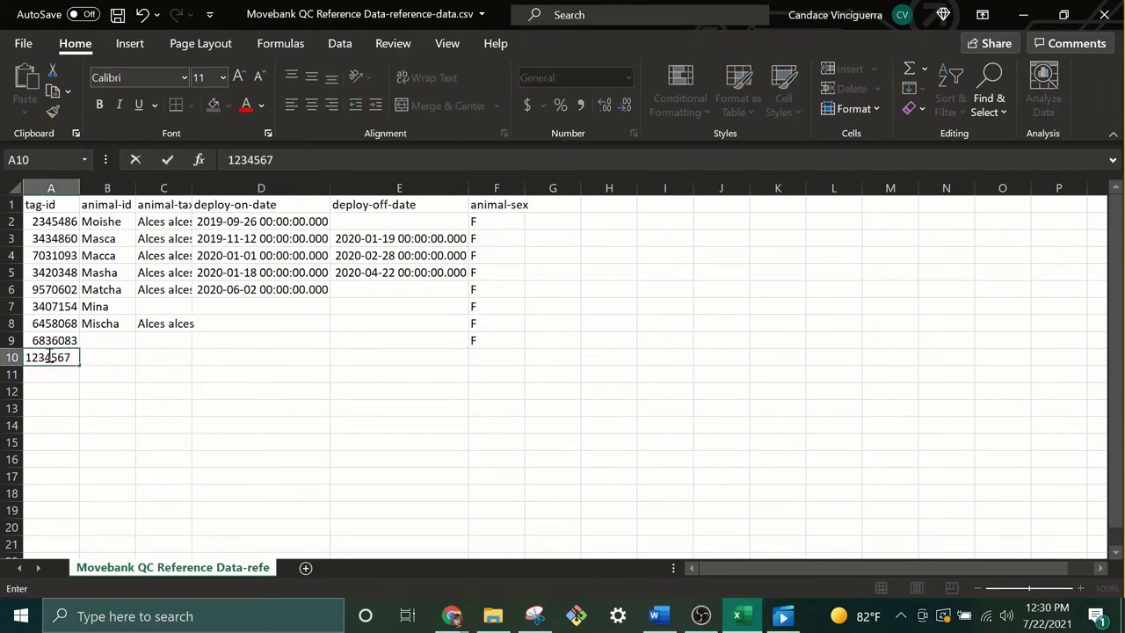
key("Tab")
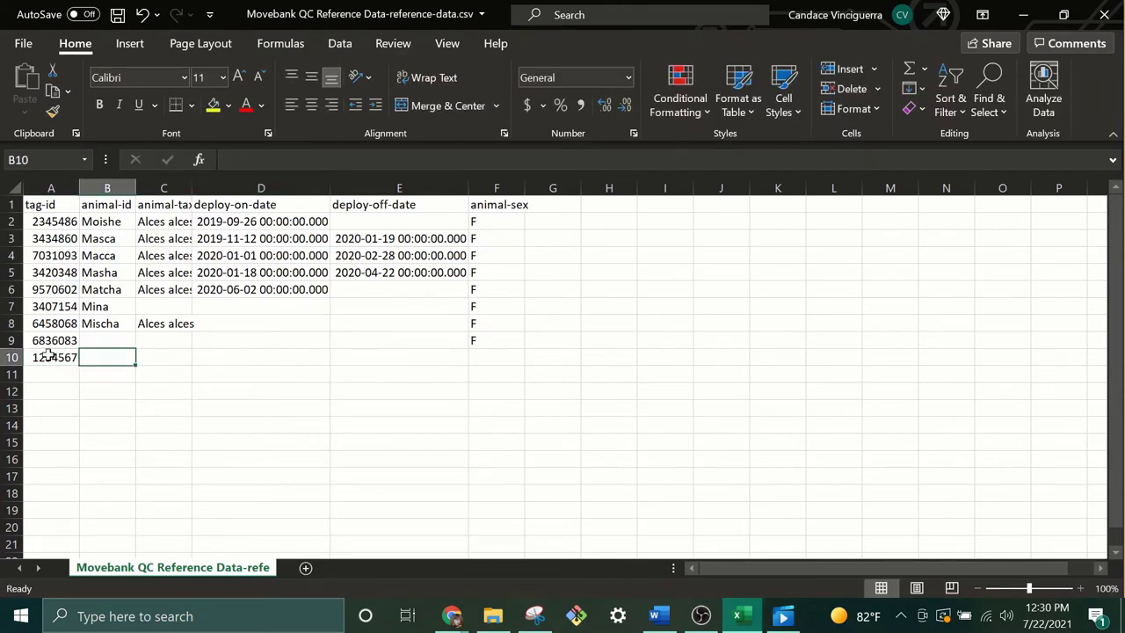
left_click(167, 303)
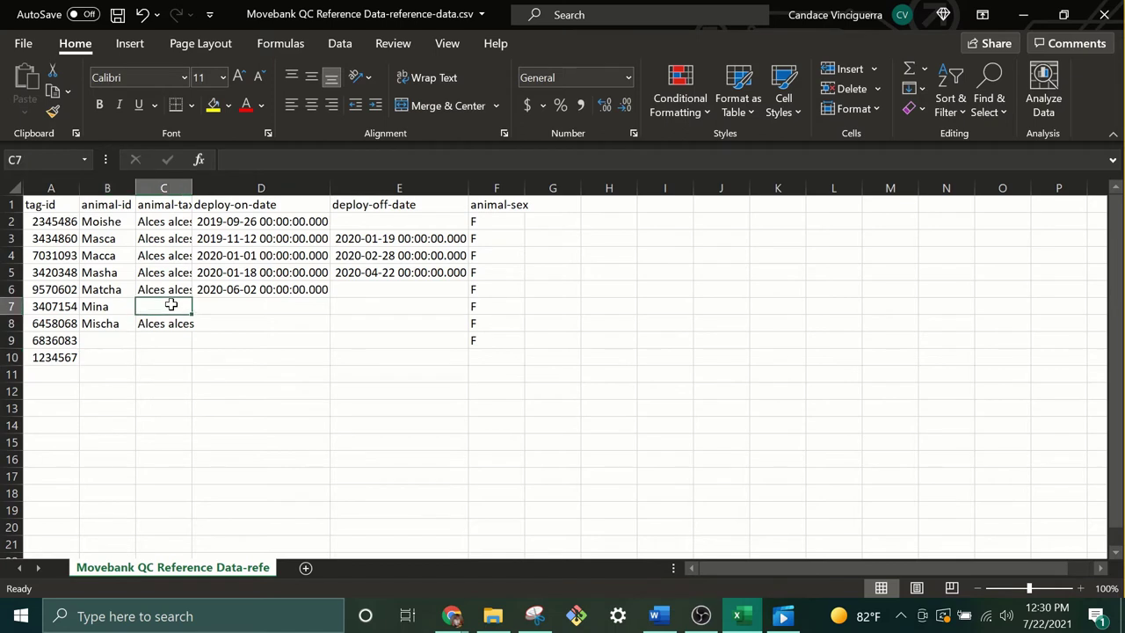
type("Alces alces")
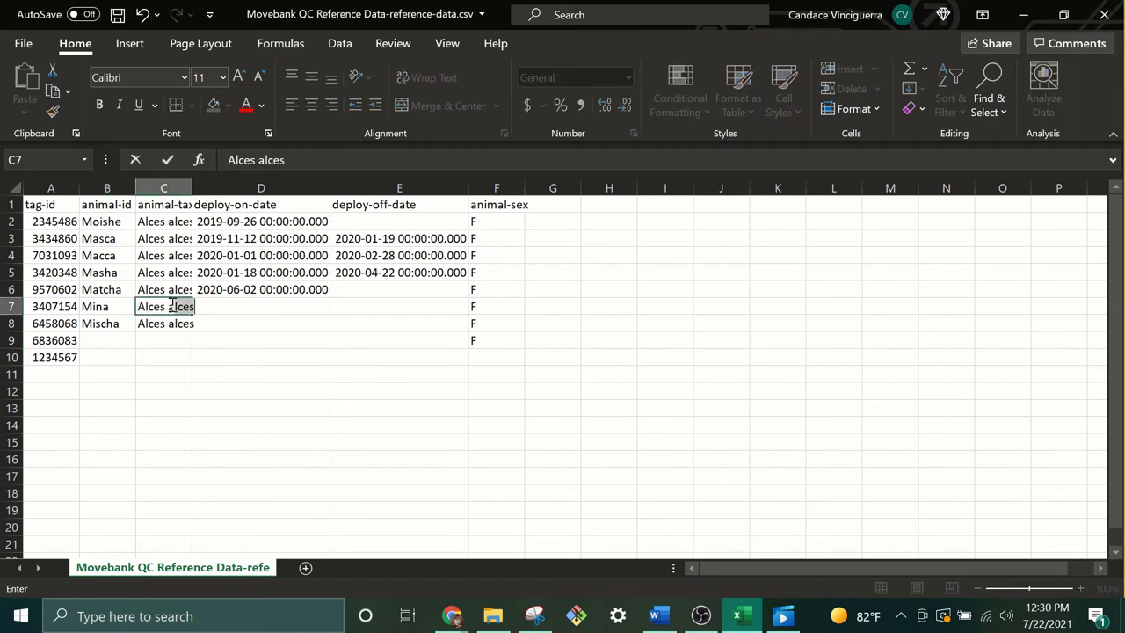
key("Tab")
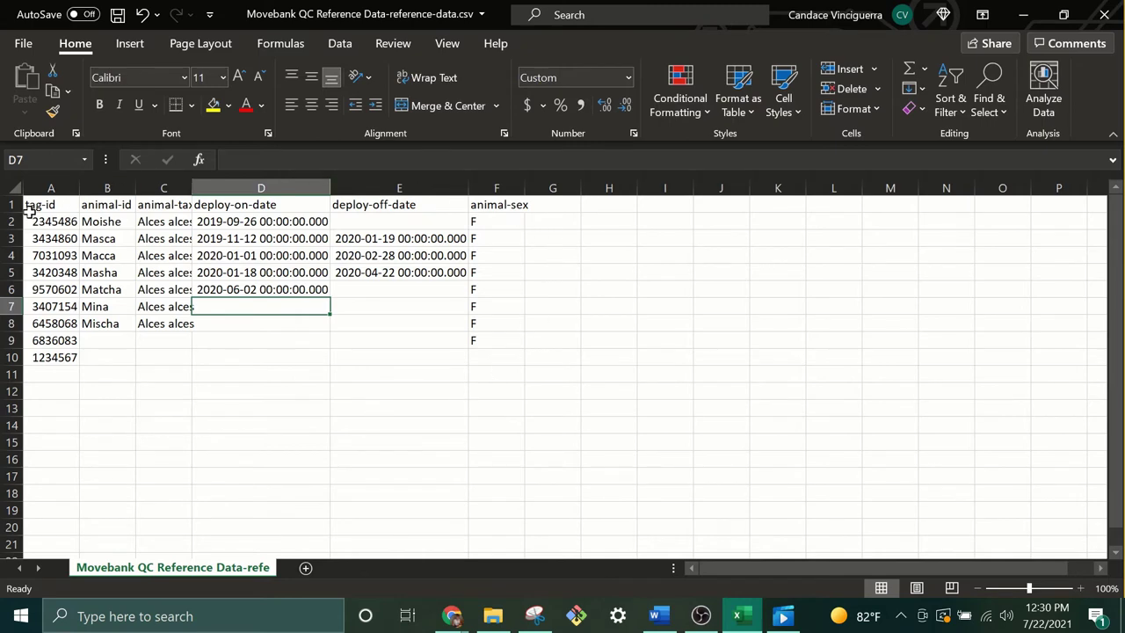
- Save the sheet as CSV named Movebank QC Reference Data-reference-data_updated in Downloads
left_click(20, 48)
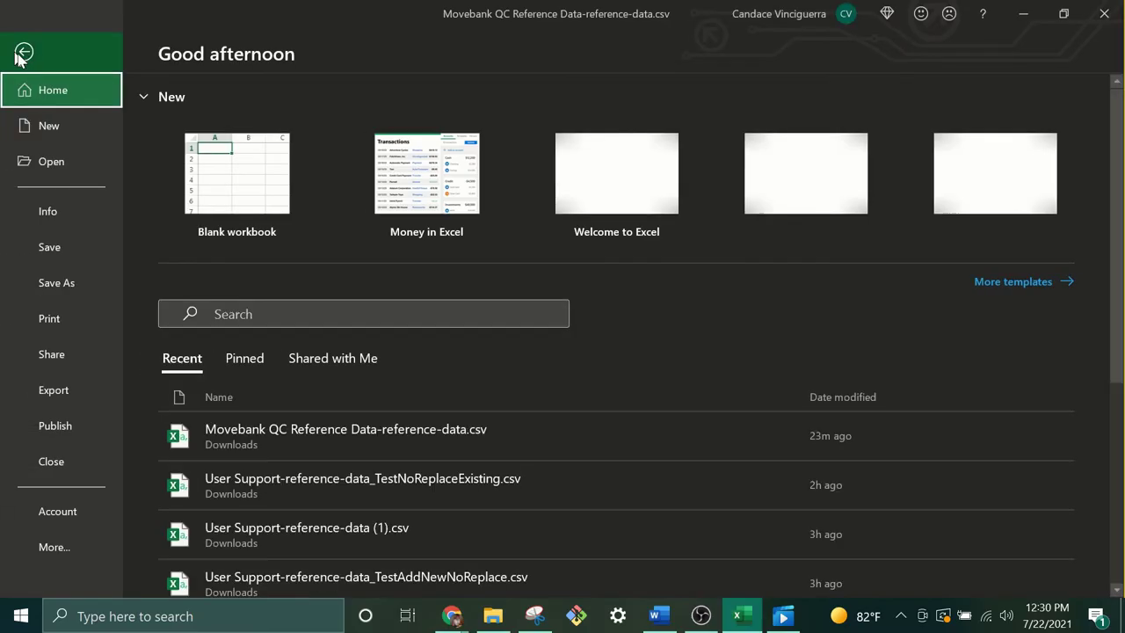
left_click(63, 283)
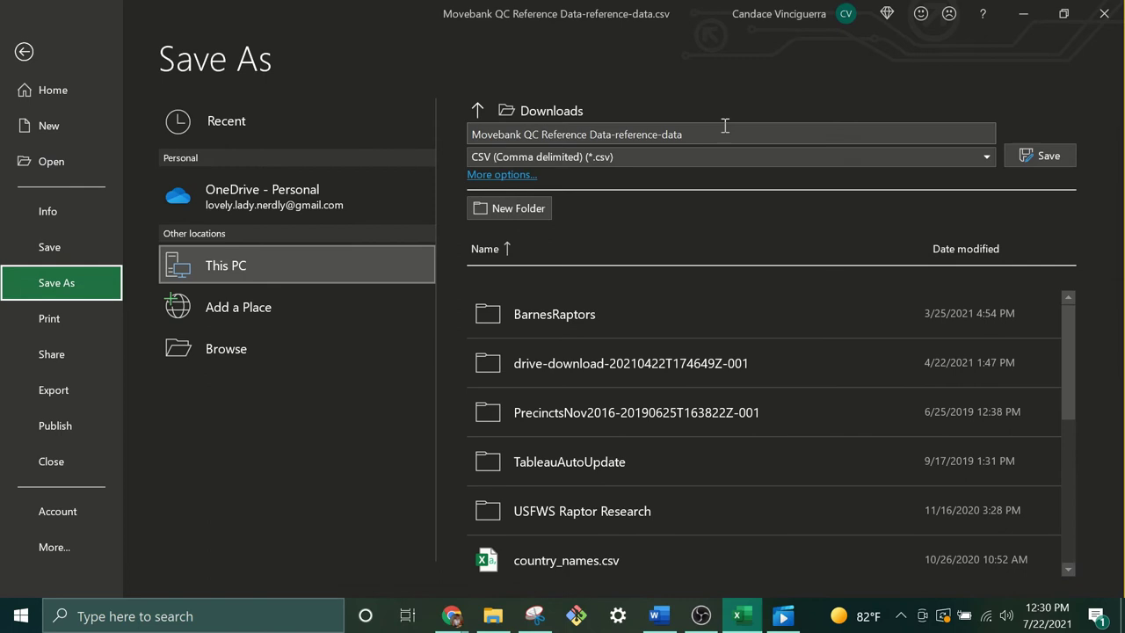
left_click(685, 135)
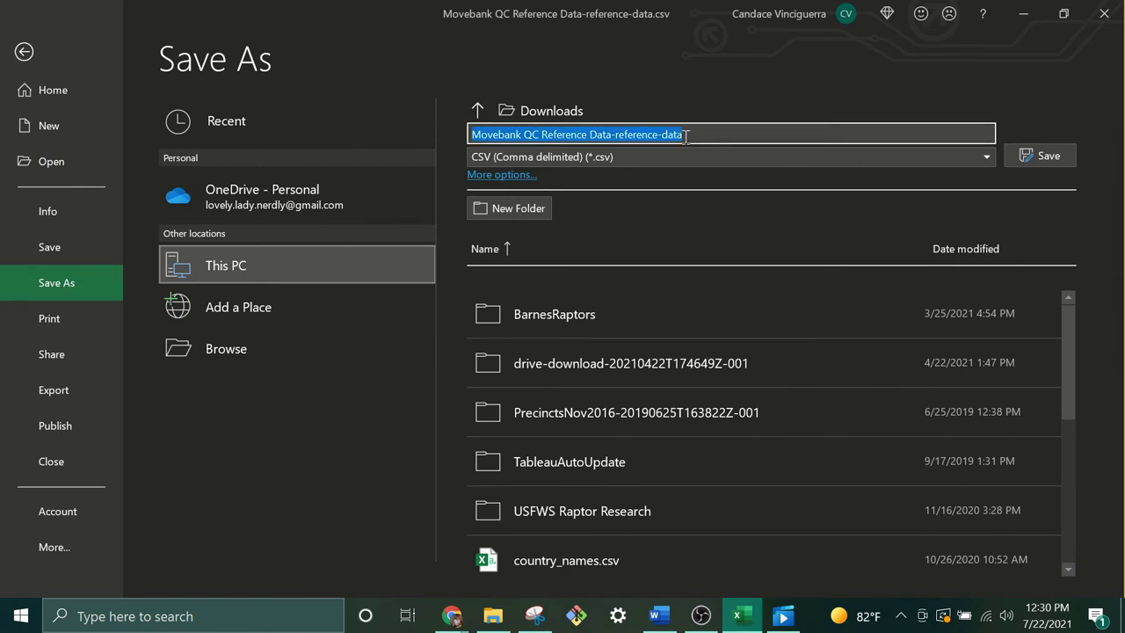
left_click(685, 136)
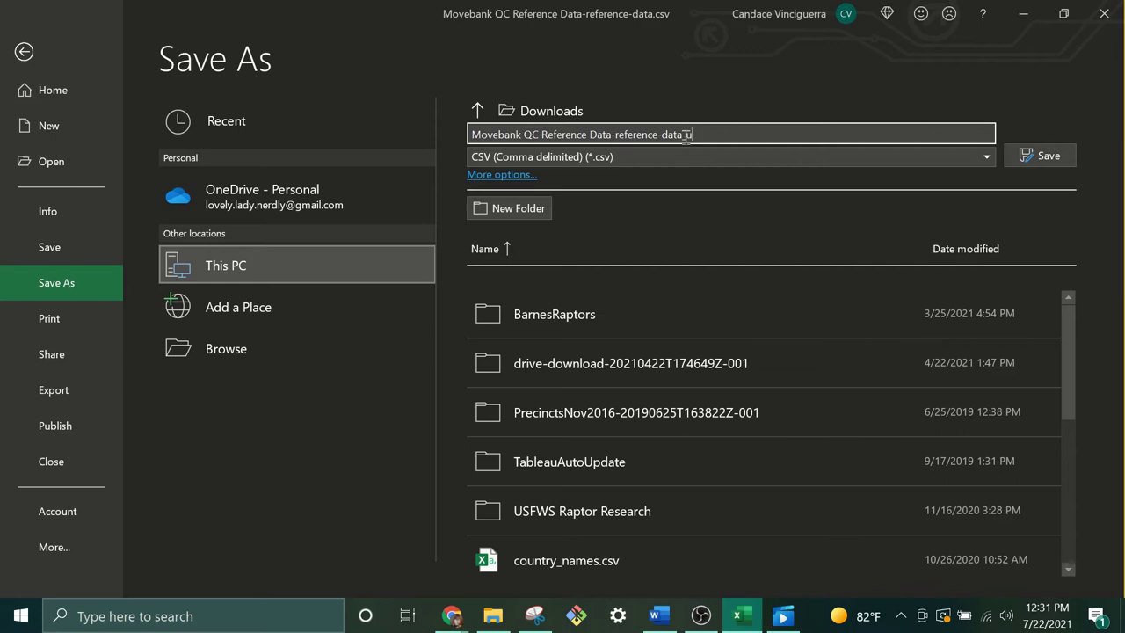
type("pdated")
key("Return")
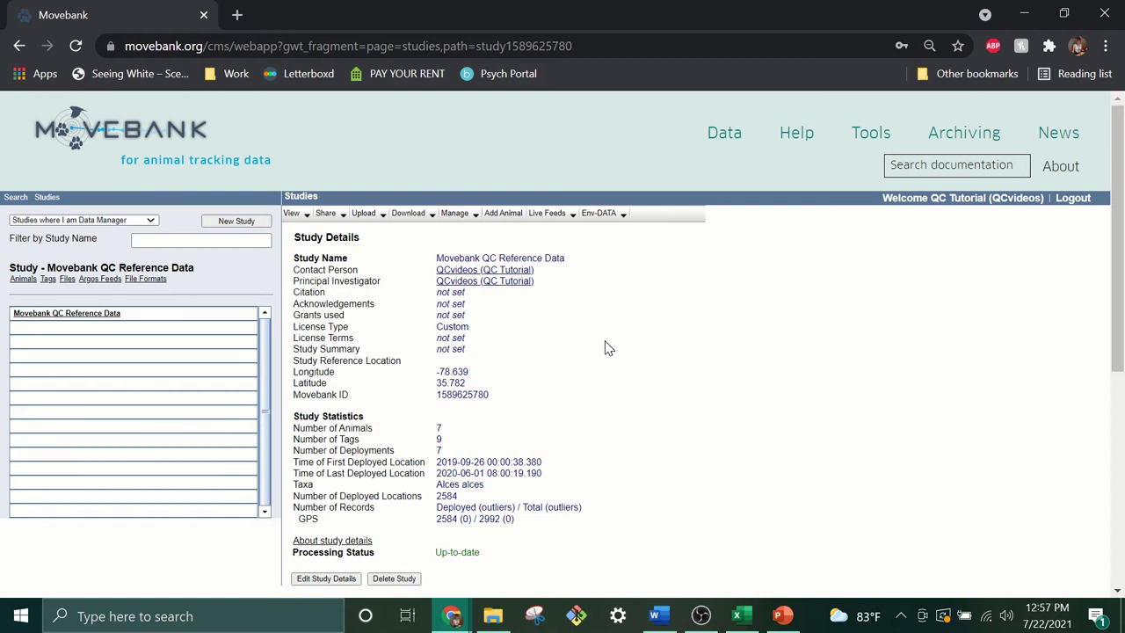
- Start an Upload > Import Data of reference data about animals, tracking tags, or deployments
left_click(369, 215)
left_click(378, 230)
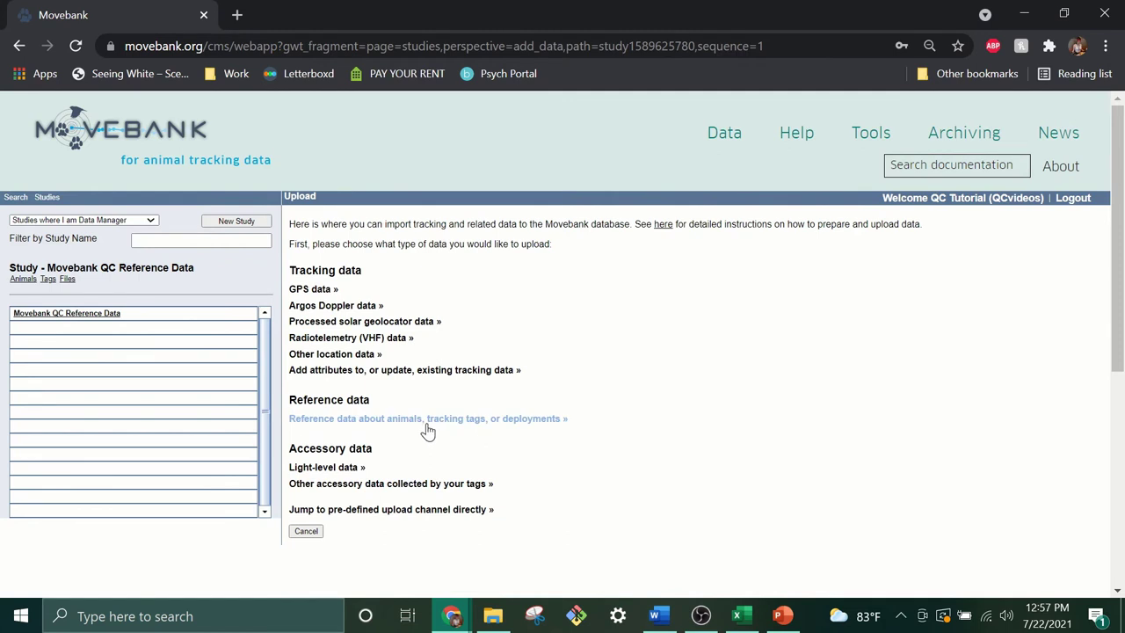
left_click(428, 420)
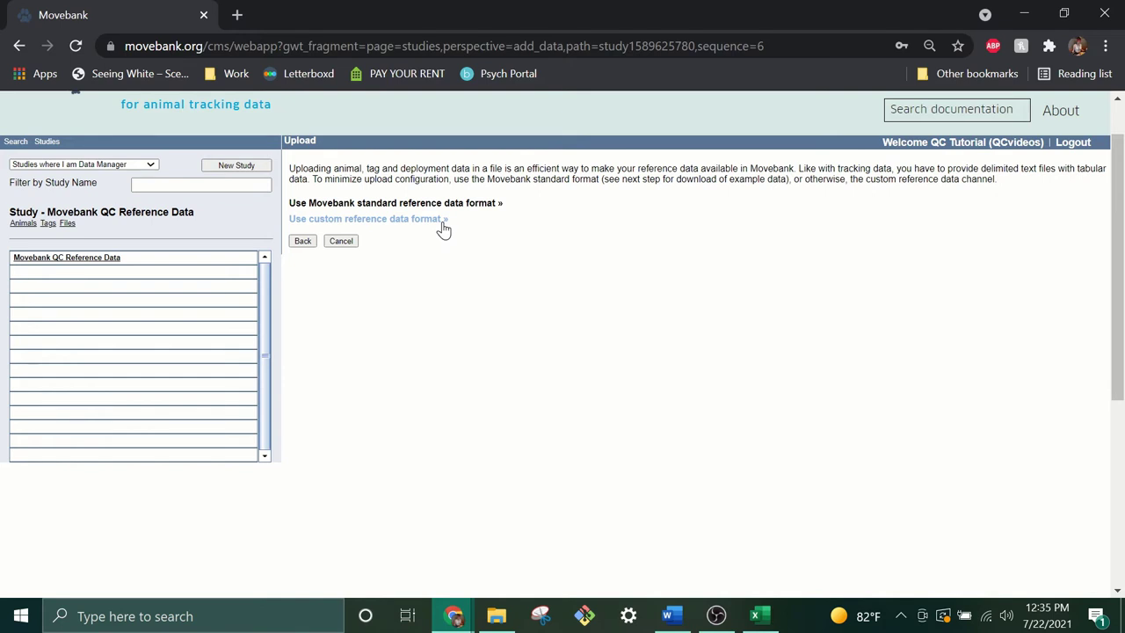
- Upload the _updated CSV in Movebank standard reference data format, replacing existing deployments
left_click(427, 206)
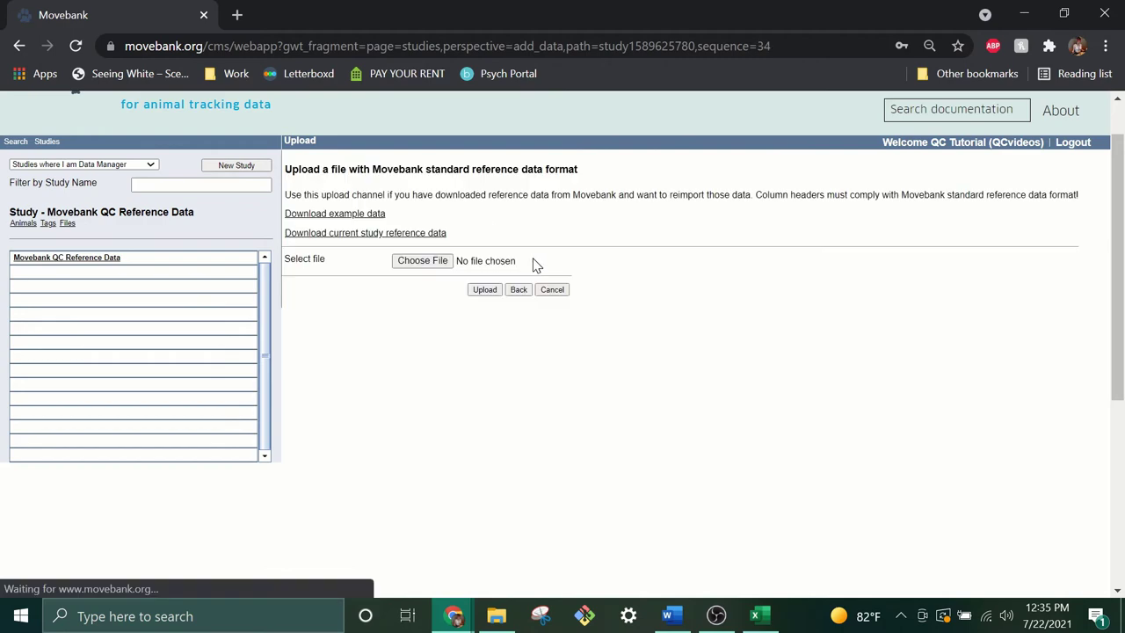
left_click(443, 266)
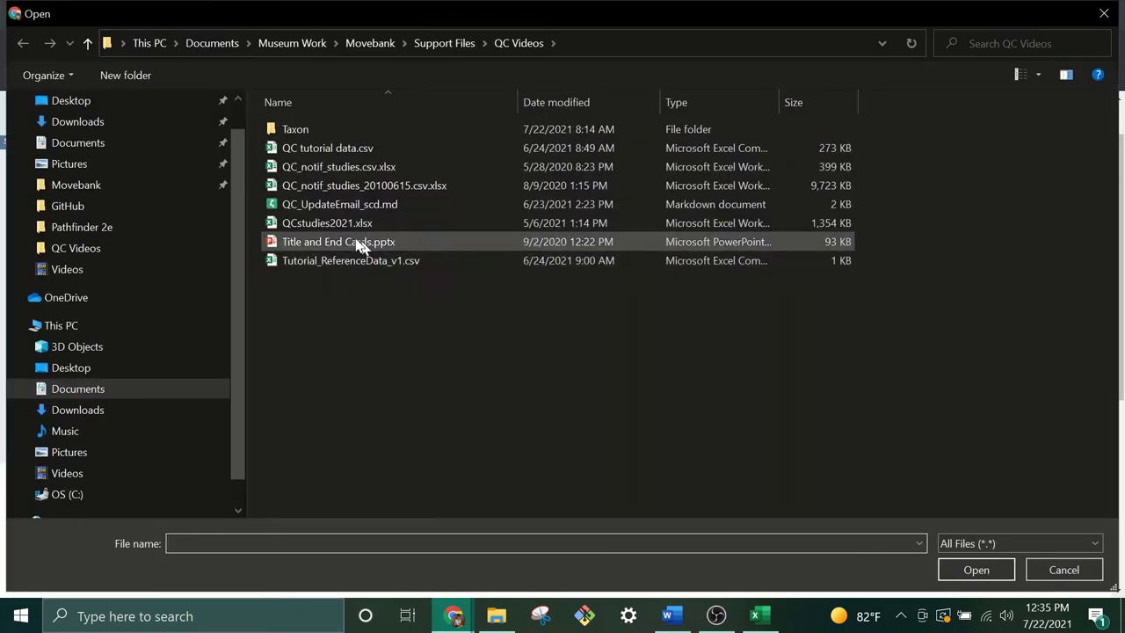
left_click(96, 126)
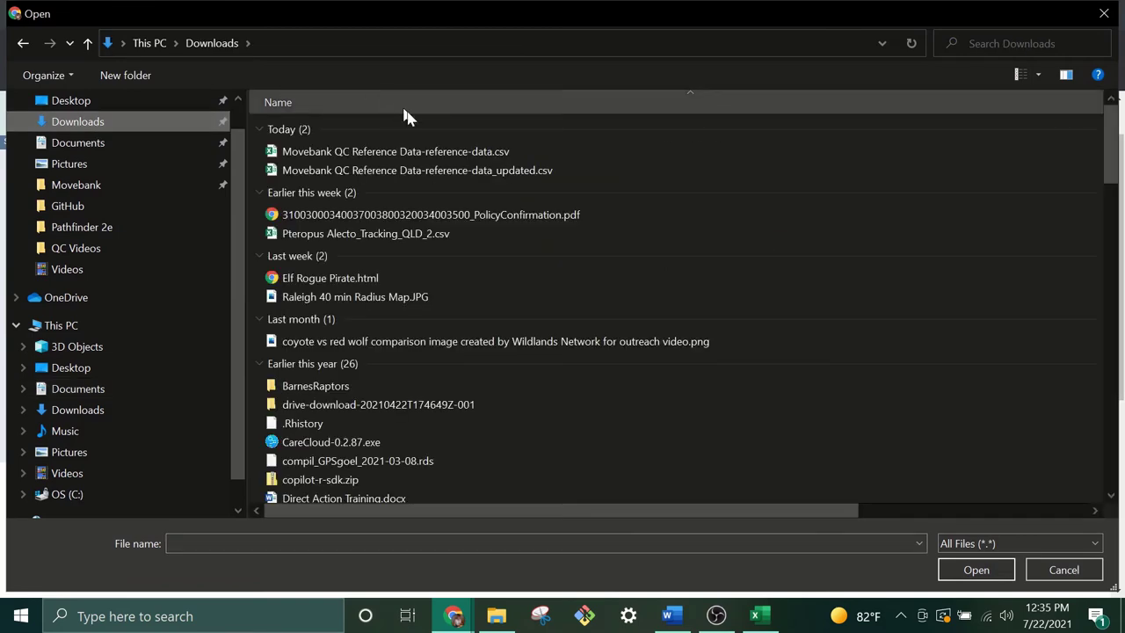
left_click(418, 171)
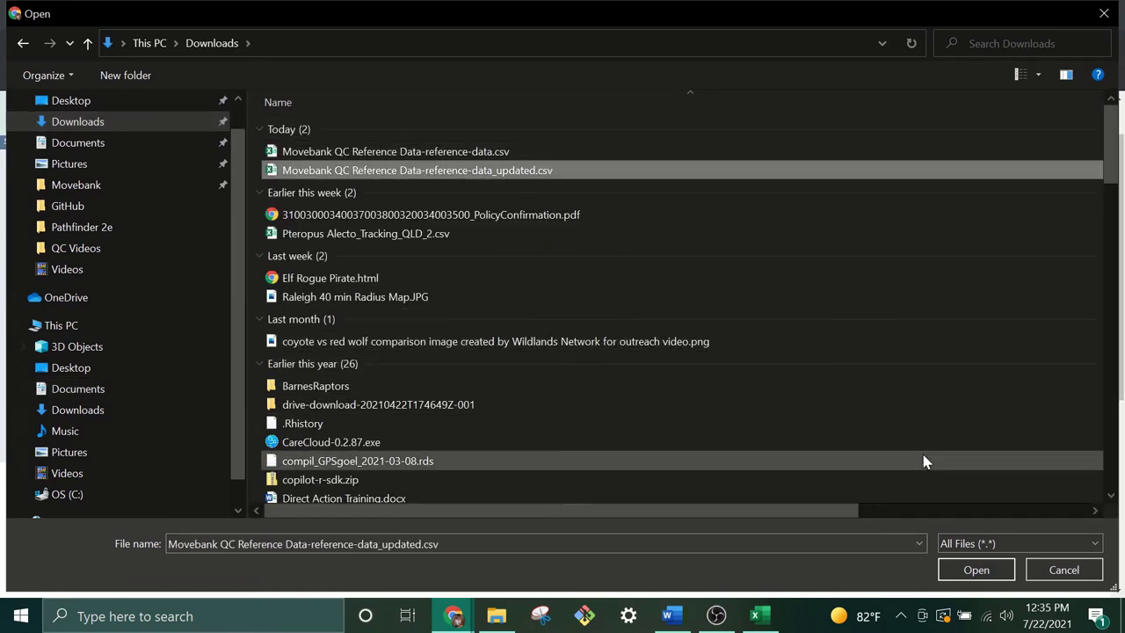
key("Return")
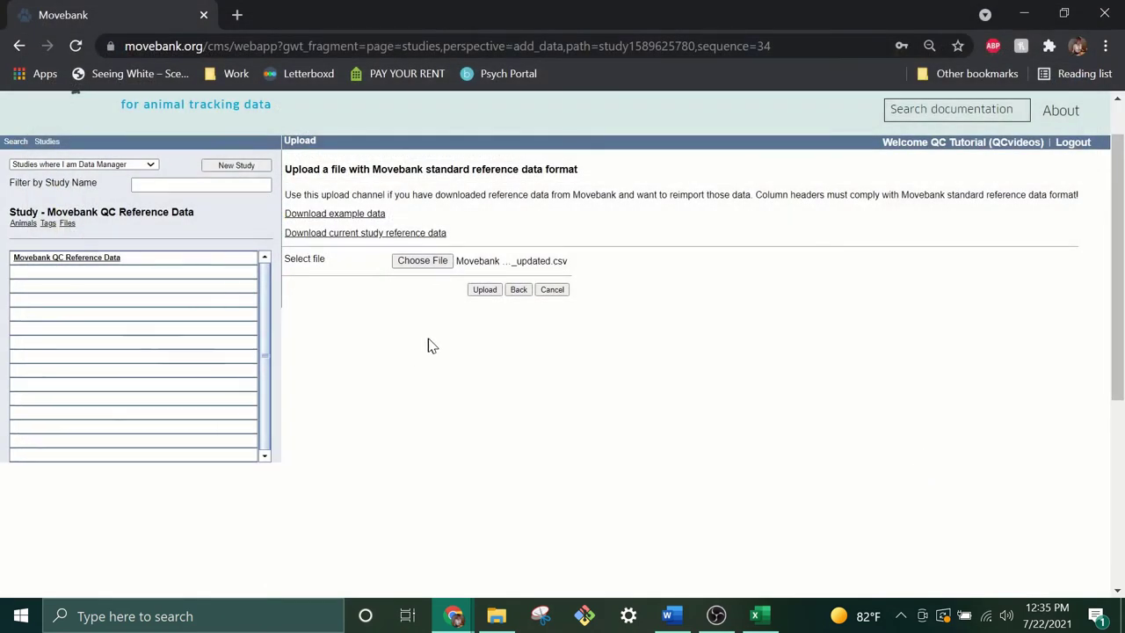
left_click(483, 291)
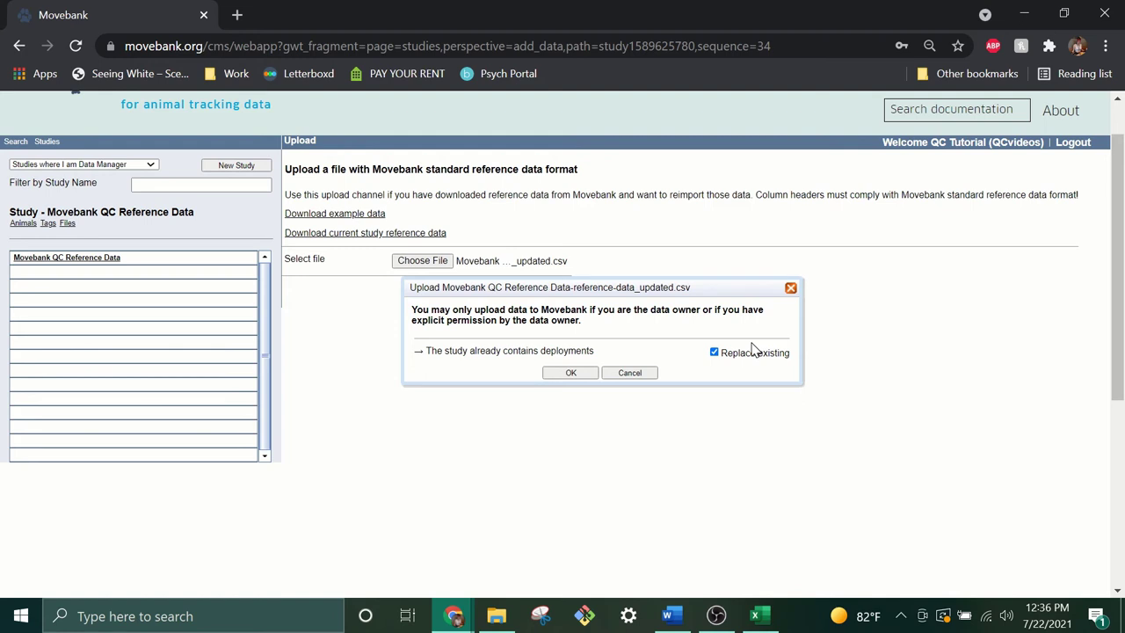
left_click(557, 376)
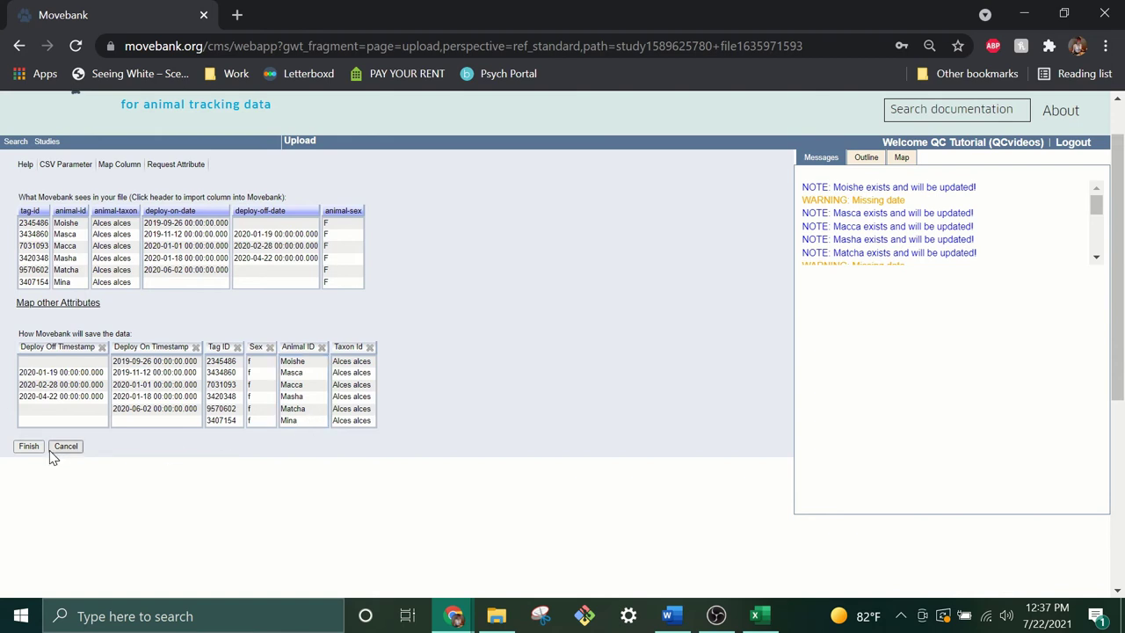
- Finish the column mapping and accept the import without saving a format copy
left_click(28, 446)
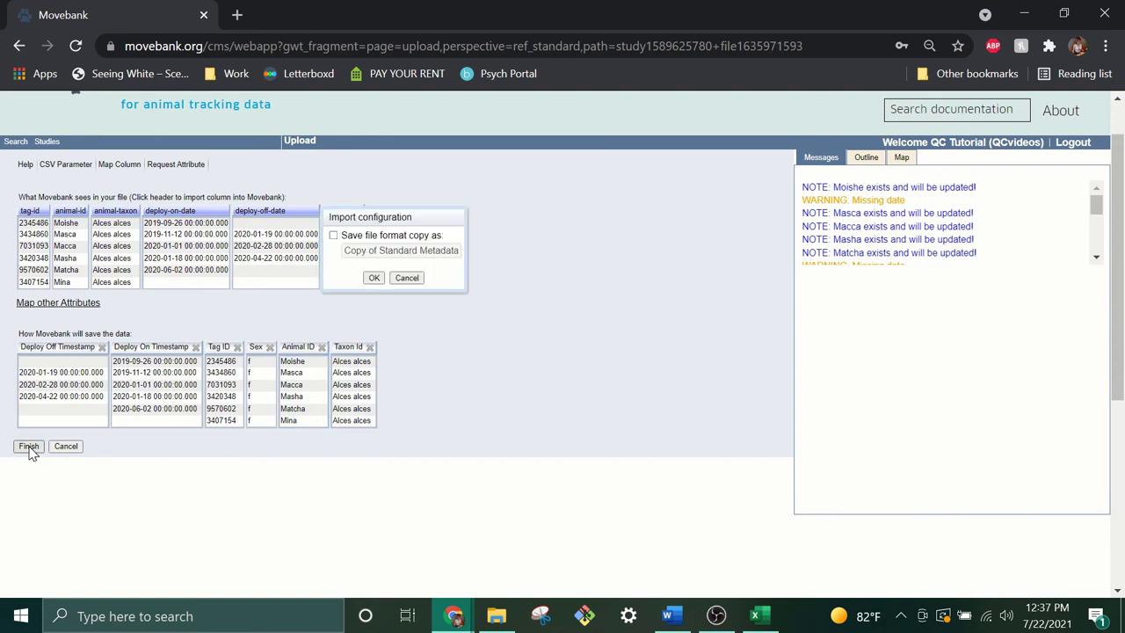
left_click(375, 278)
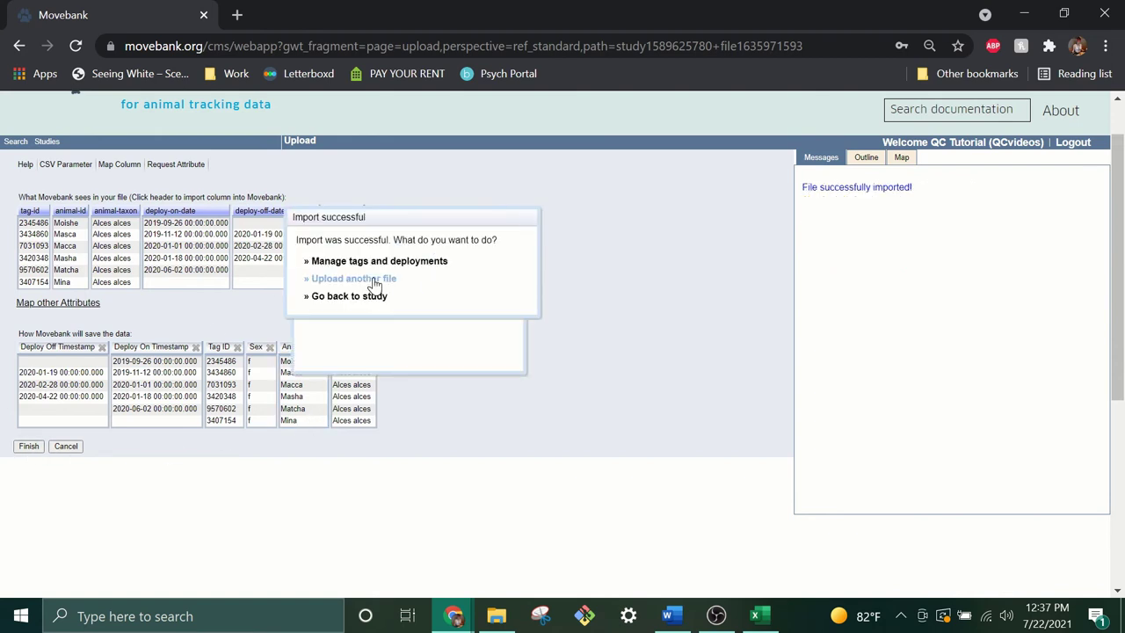
- Open Manage tags and deployments and inspect tag 2345486's deployment details
left_click(423, 266)
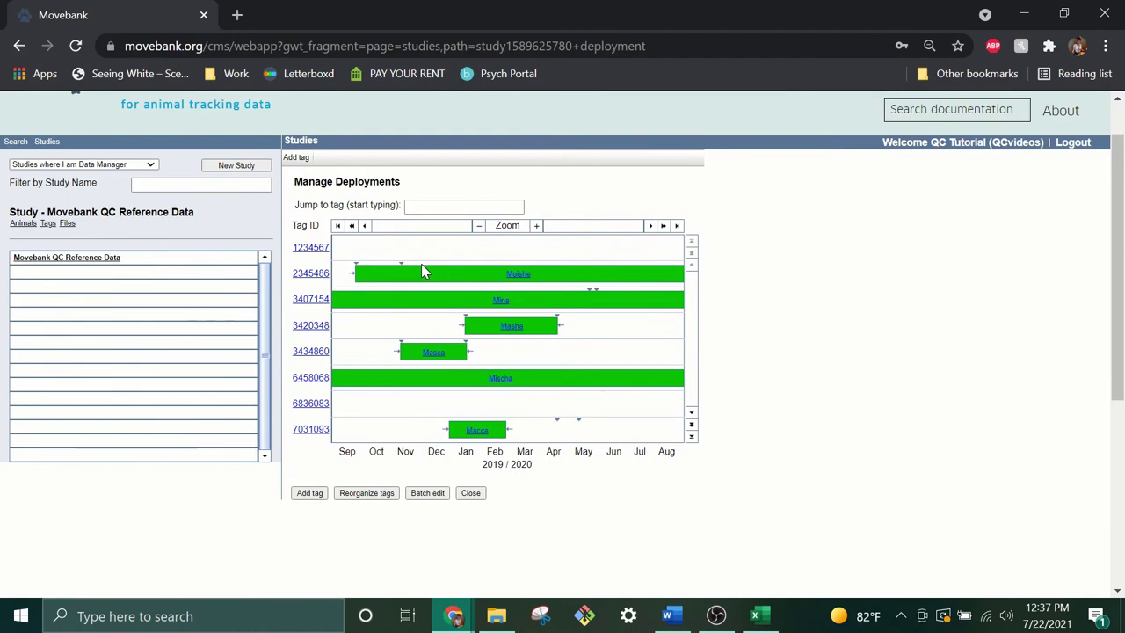
left_click(421, 271)
left_click(729, 370)
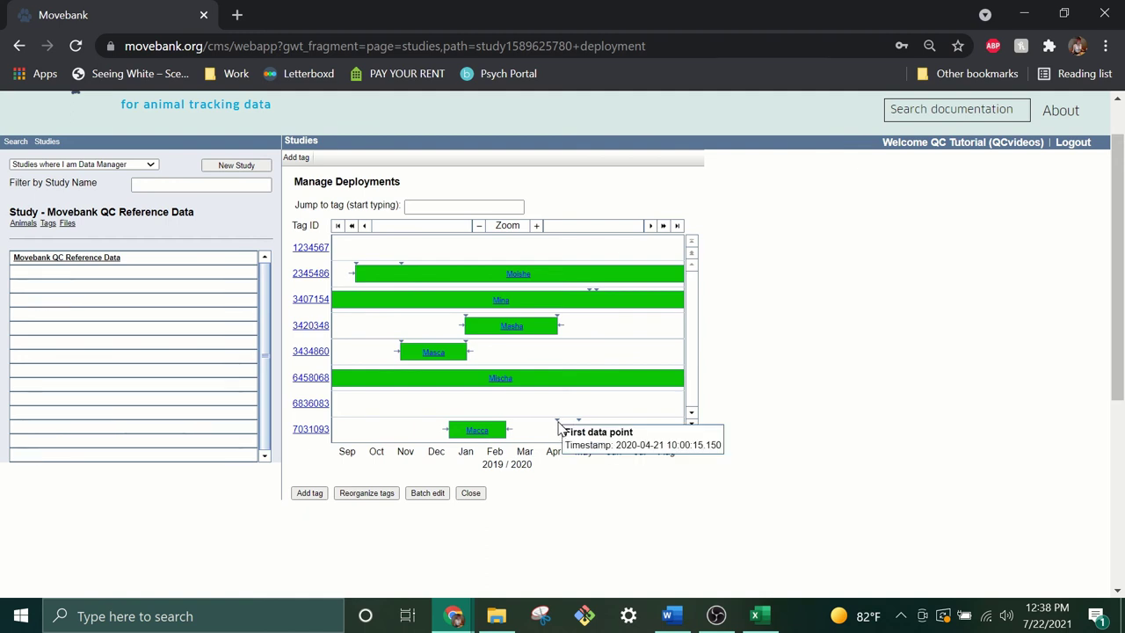
- Check Macca's (tag 7031093) deployment start and end dates on the timeline
mouse_move(579, 422)
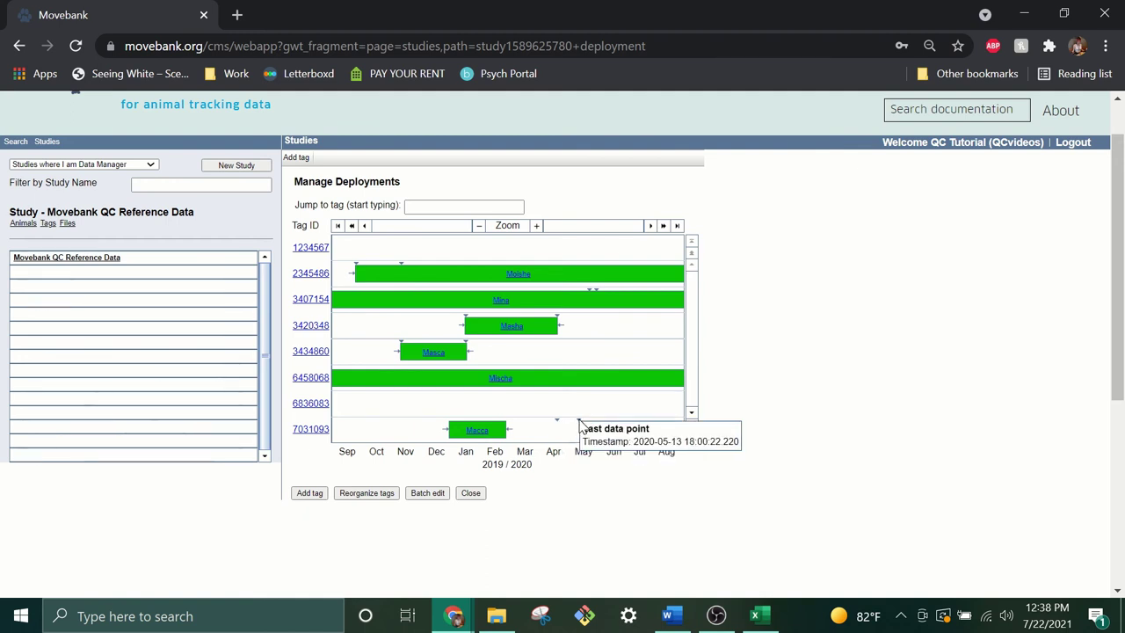
left_click(314, 432)
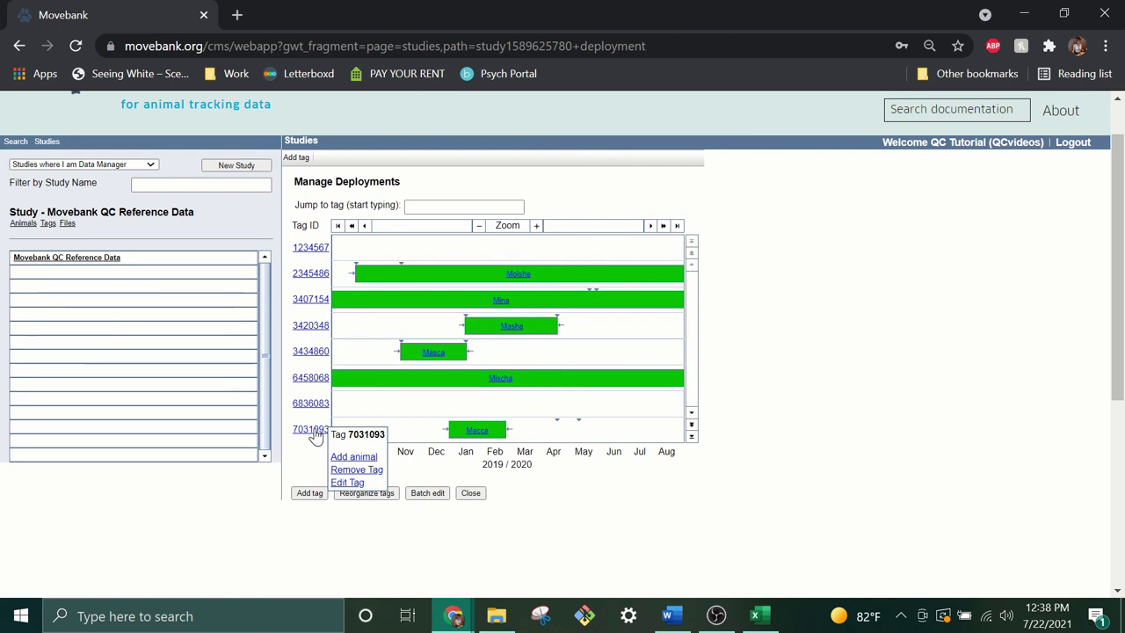
left_click(475, 431)
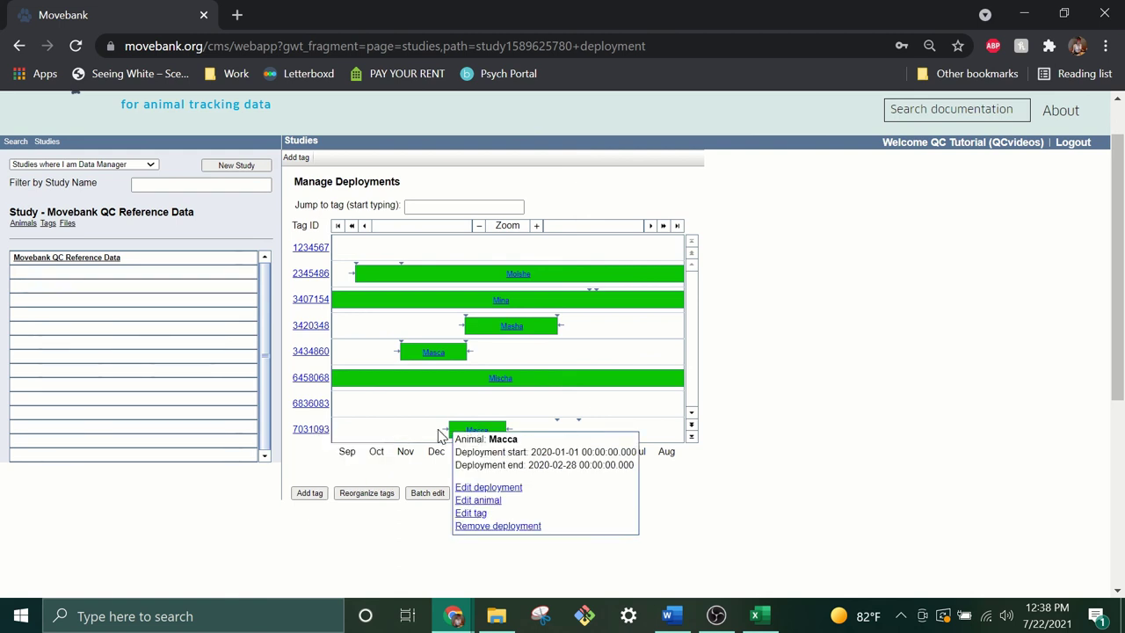
mouse_move(566, 425)
left_click(454, 428)
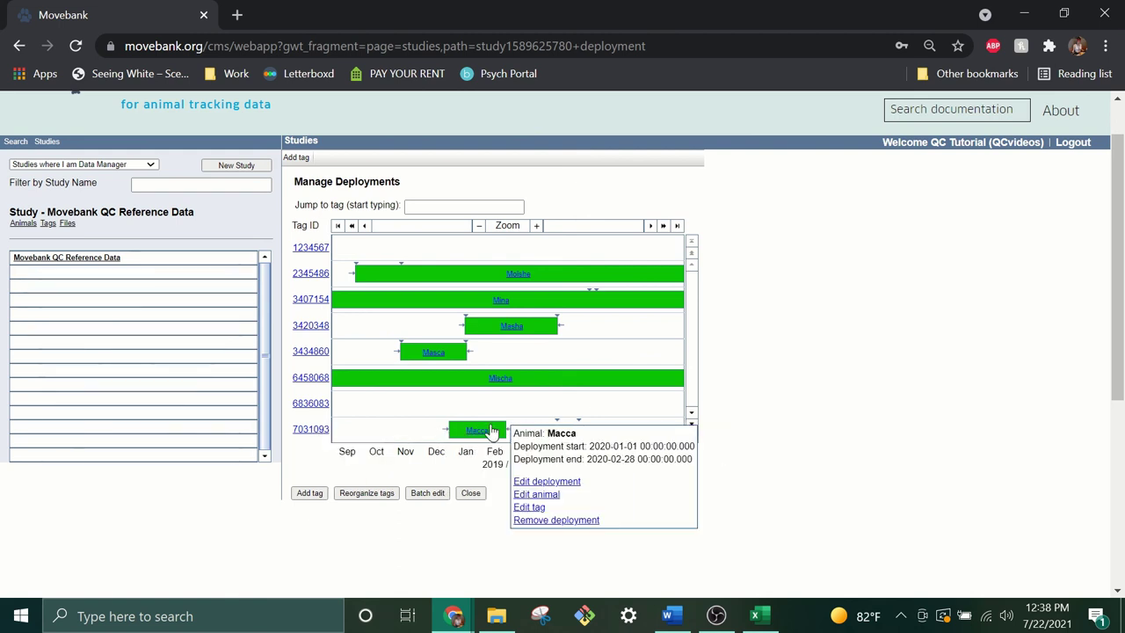
left_click(468, 431)
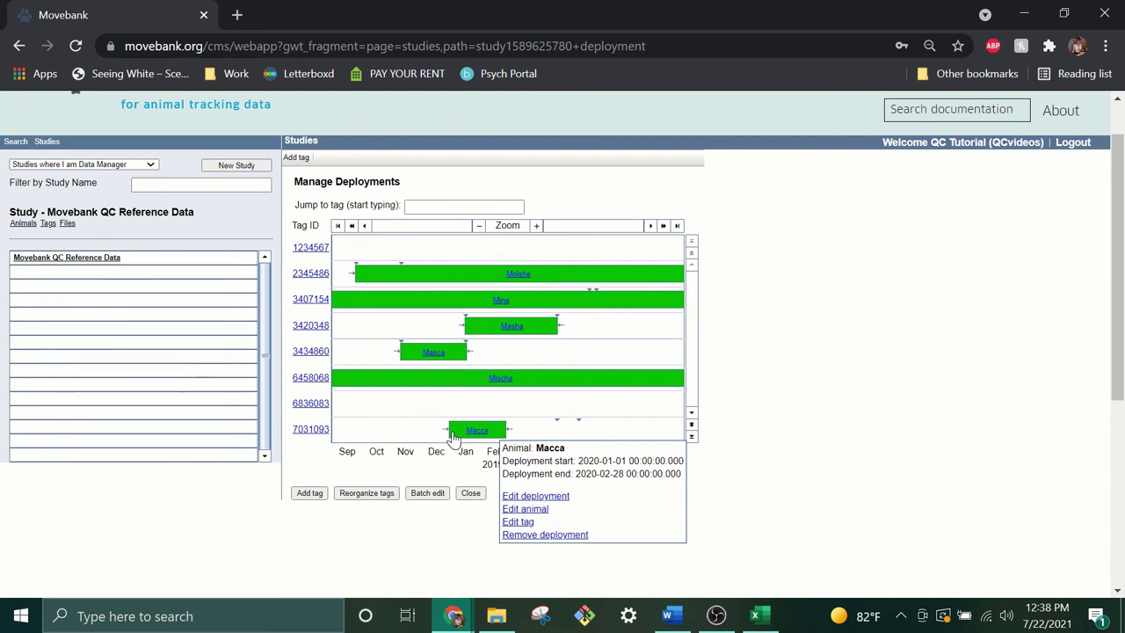
mouse_move(569, 424)
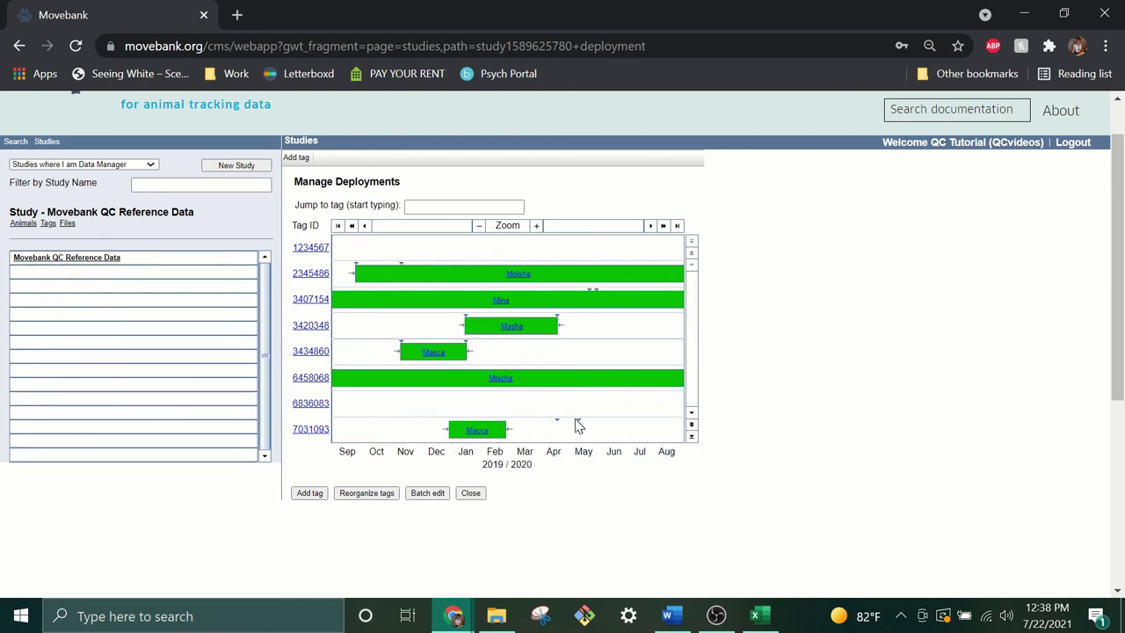